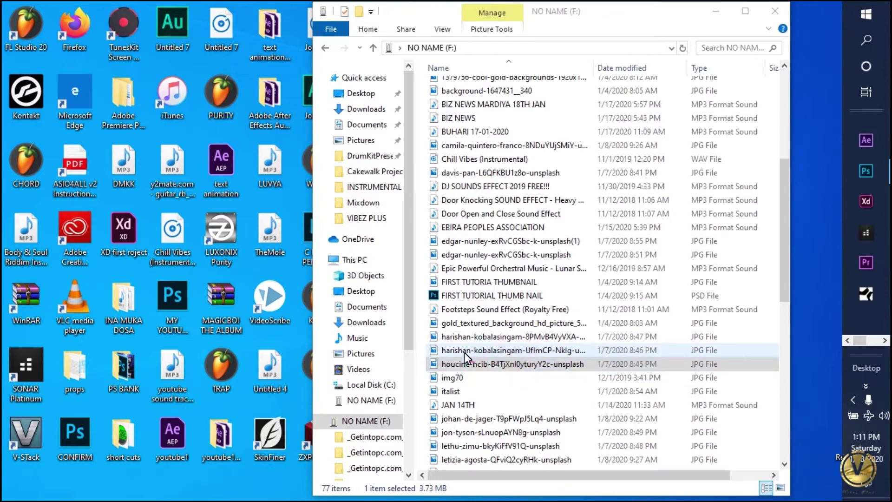
Open the B4TjXnI0yturyY2c-unsplash portrait photo from drive F: in Photoshop.
drag(467, 364, 369, 220)
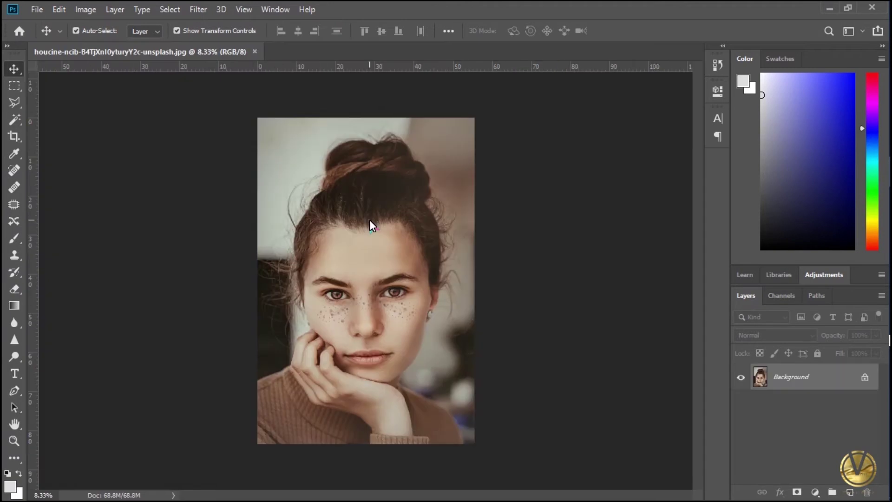
key(ctrl+plus)
key(ctrl+plus)
key(ctrl+plus)
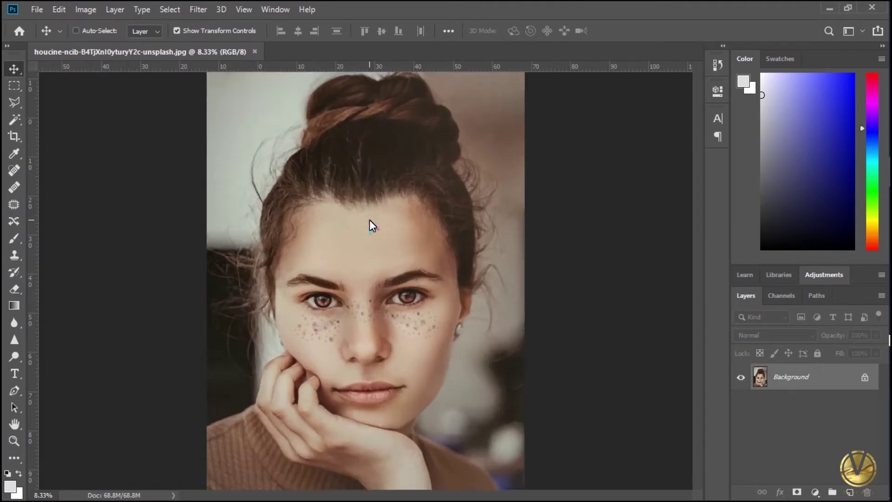
key(ctrl+plus)
key(ctrl+plus)
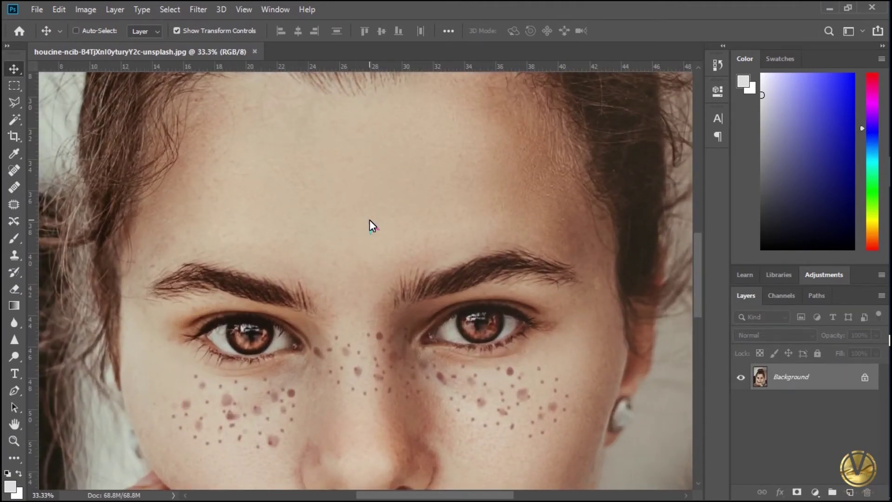
key(ctrl+minus)
drag(698, 250, 698, 270)
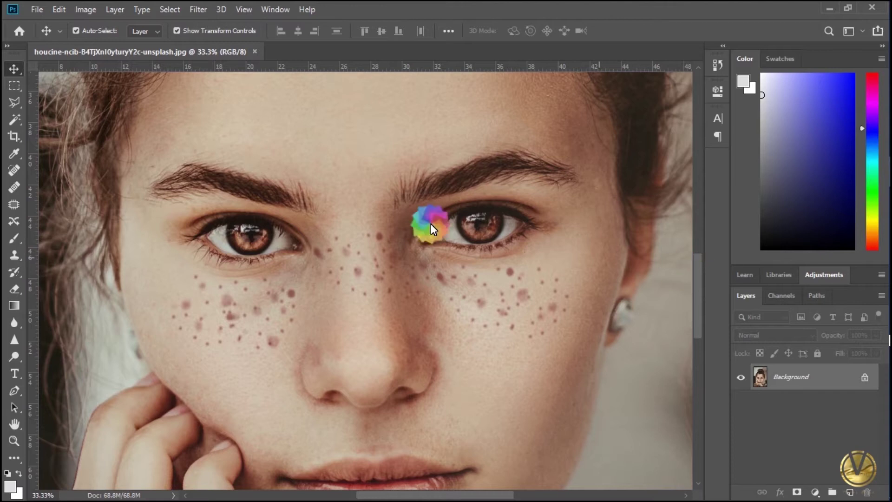
Set up the Spot Healing Brush at size 100 with Content-Aware healing and sampling of all layers.
click(13, 172)
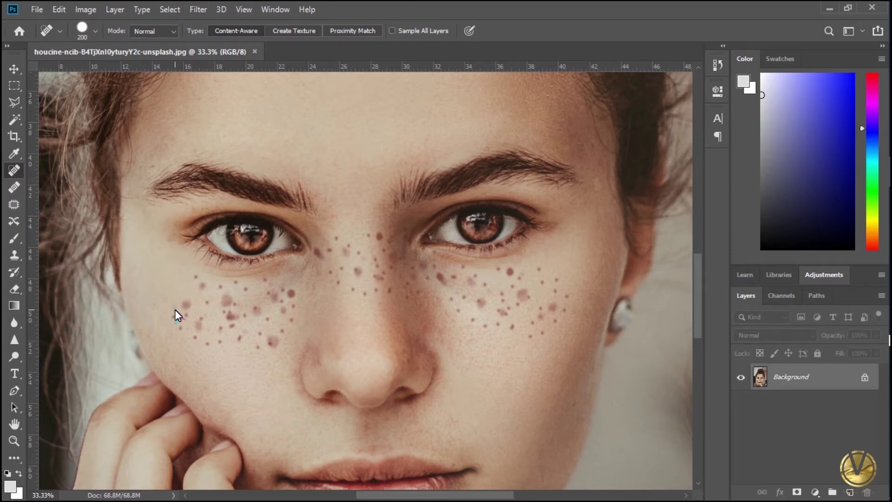
key(bracketleft)
key(bracketleft)
key(bracketleft)
key(bracketleft)
Heal away the freckles on the cheek at the image's right with the Spot Healing Brush.
click(534, 275)
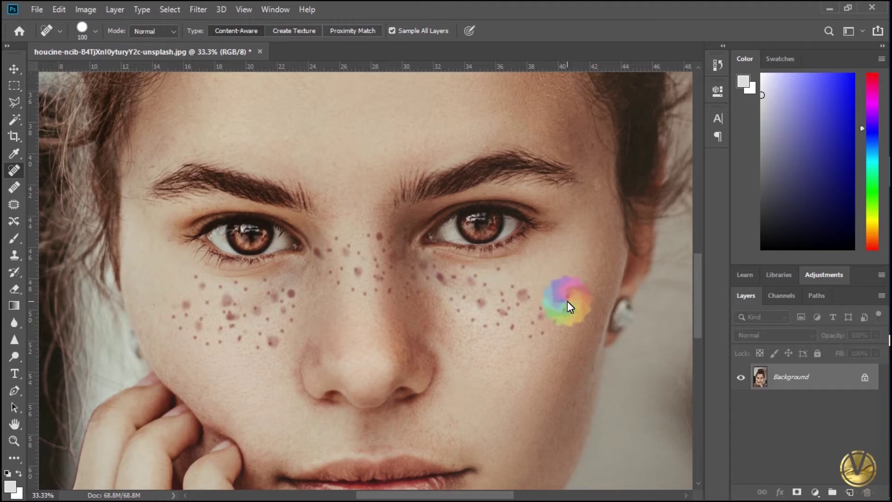
click(539, 331)
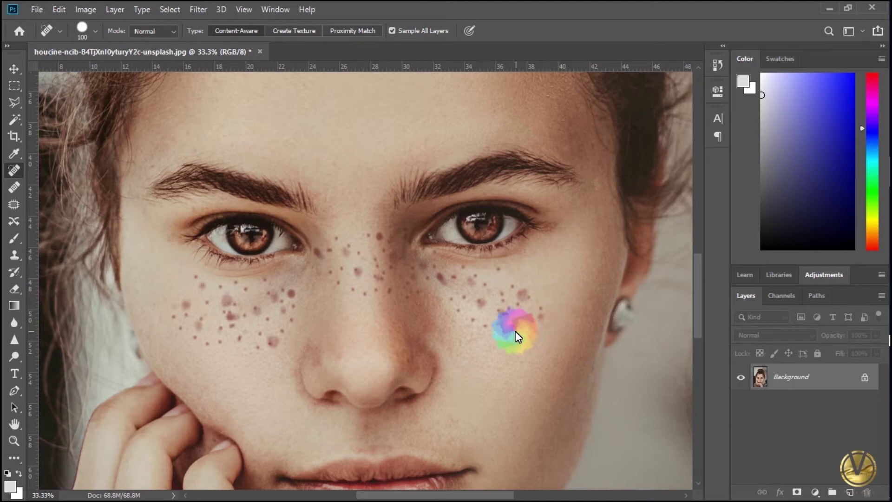
mouse_move(509, 291)
mouse_down()
mouse_move(533, 311)
mouse_move(481, 301)
mouse_move(529, 299)
mouse_up()
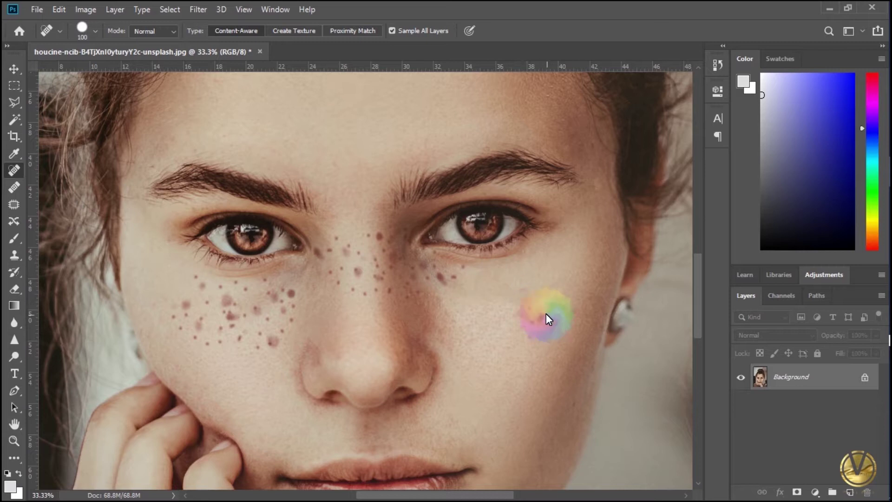
drag(545, 314, 530, 334)
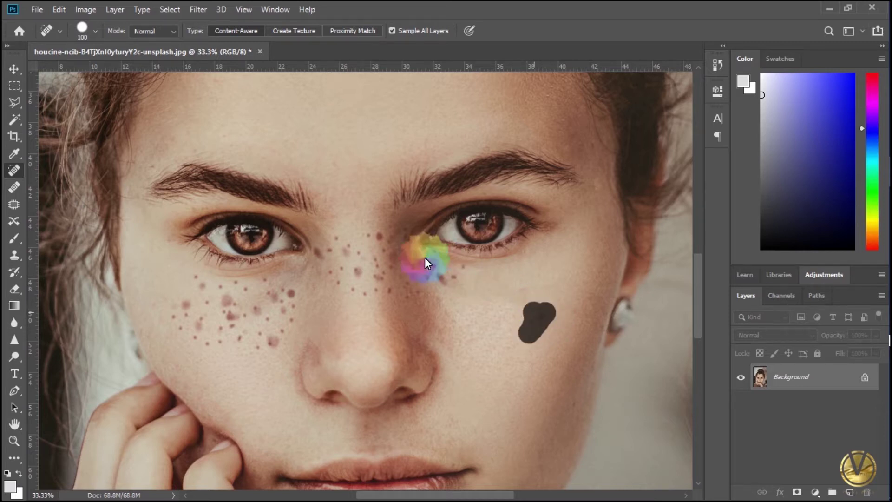
Heal the freckles below the inner corner of the image's right eye and along that side of the nose.
click(445, 279)
click(453, 277)
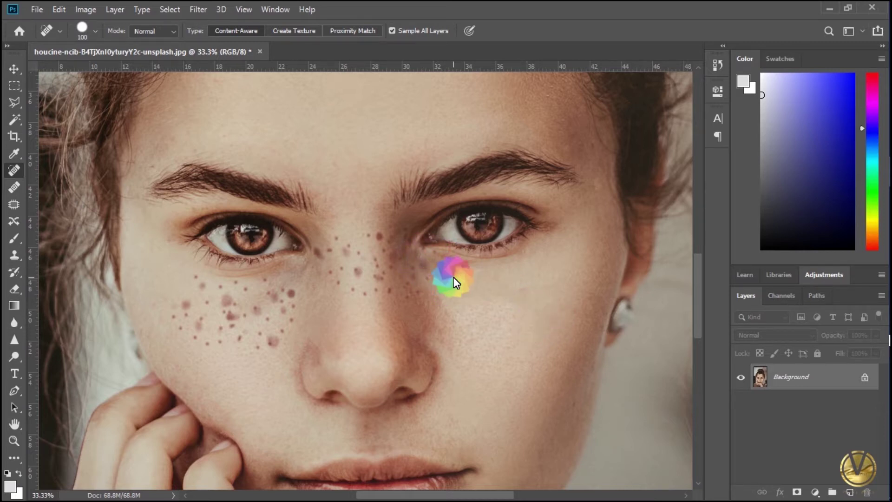
click(461, 274)
click(406, 275)
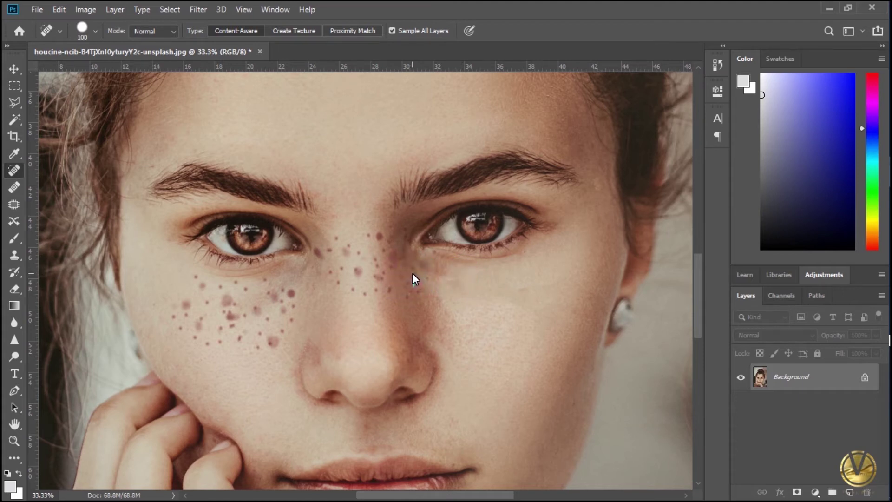
click(411, 287)
click(411, 293)
click(424, 289)
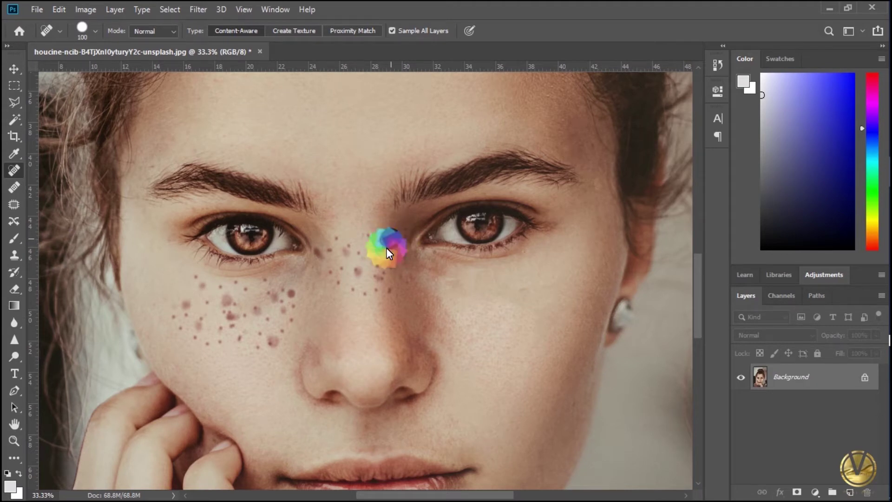
Heal the freckles across the bridge of the nose up to the inner corner of the image's left eye.
click(390, 265)
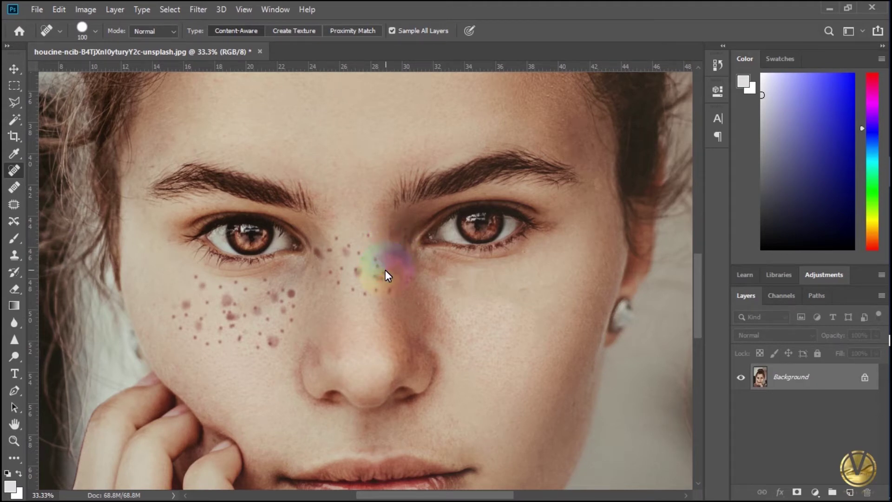
click(383, 273)
click(389, 289)
click(376, 284)
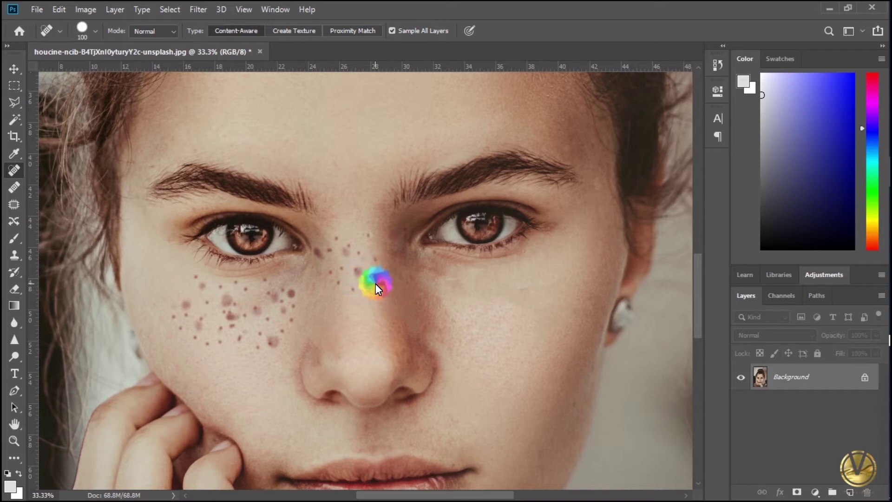
click(350, 291)
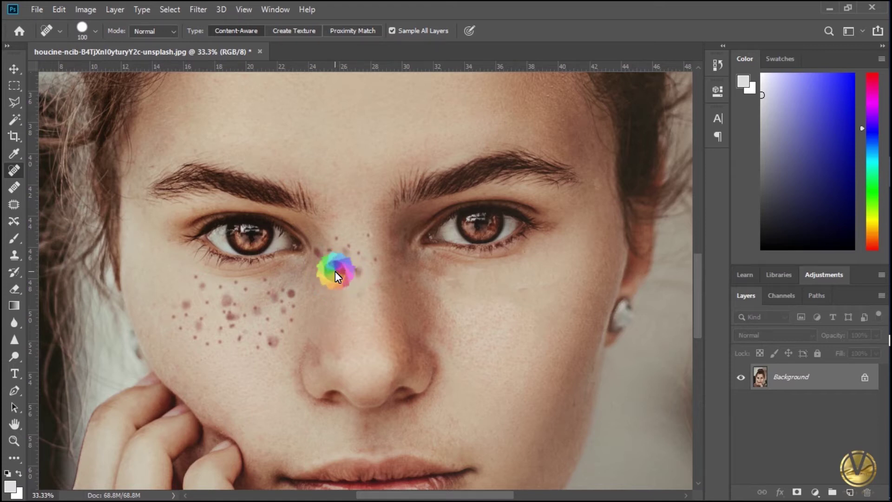
click(355, 256)
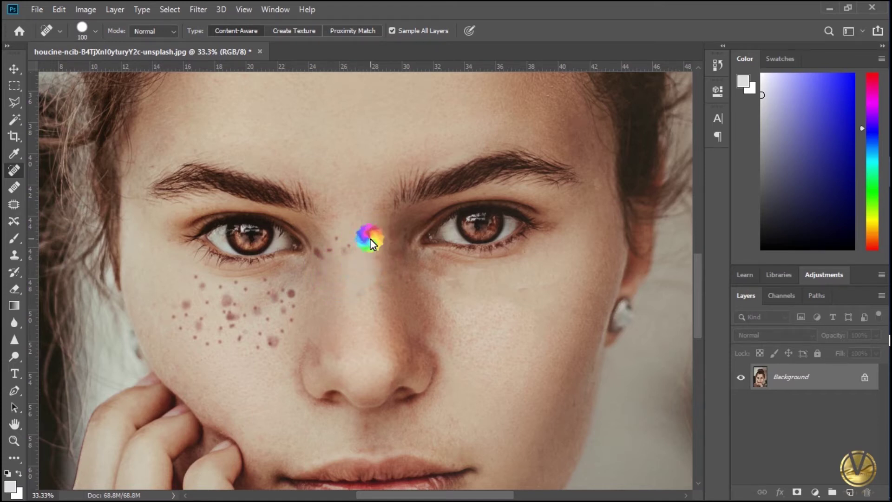
click(349, 250)
click(331, 253)
click(322, 255)
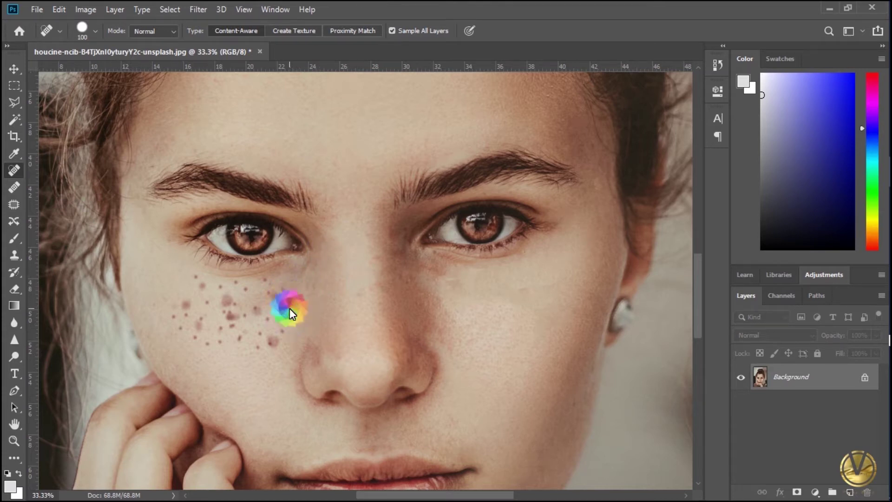
Heal the freckles on the inner part of the cheek at the image's left, beneath the eye.
click(270, 349)
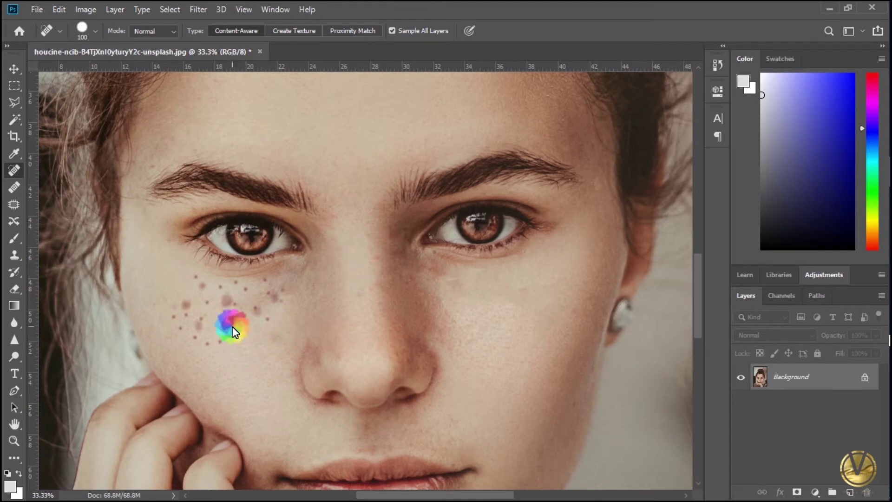
click(244, 320)
click(259, 311)
click(268, 319)
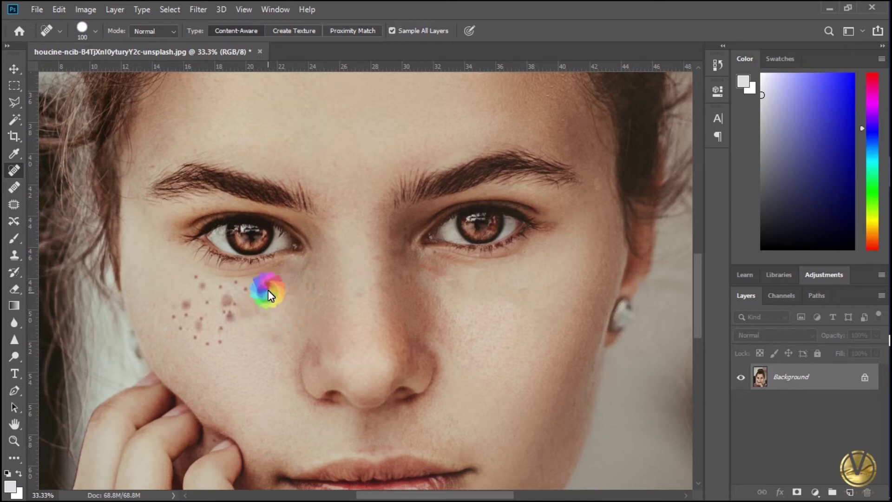
click(225, 294)
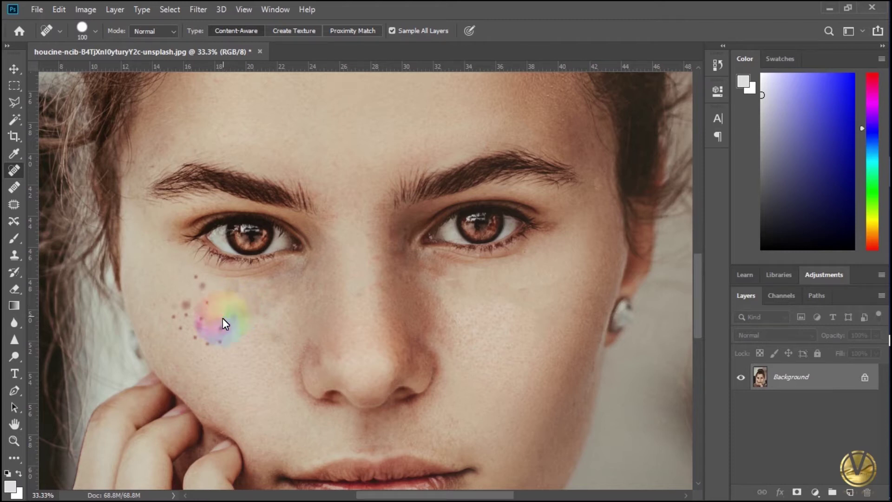
Heal the outer freckles on the cheek at the image's left and smooth the leftover blotches beside the nose.
click(218, 339)
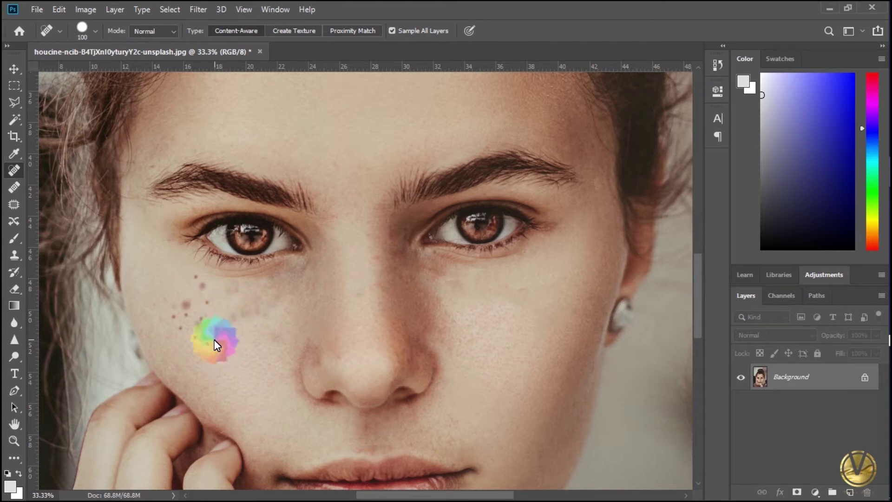
click(204, 346)
click(199, 339)
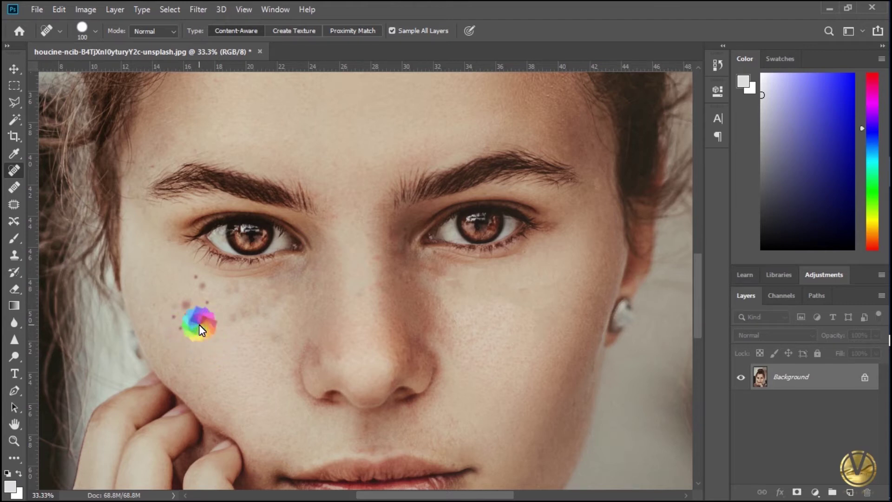
click(182, 330)
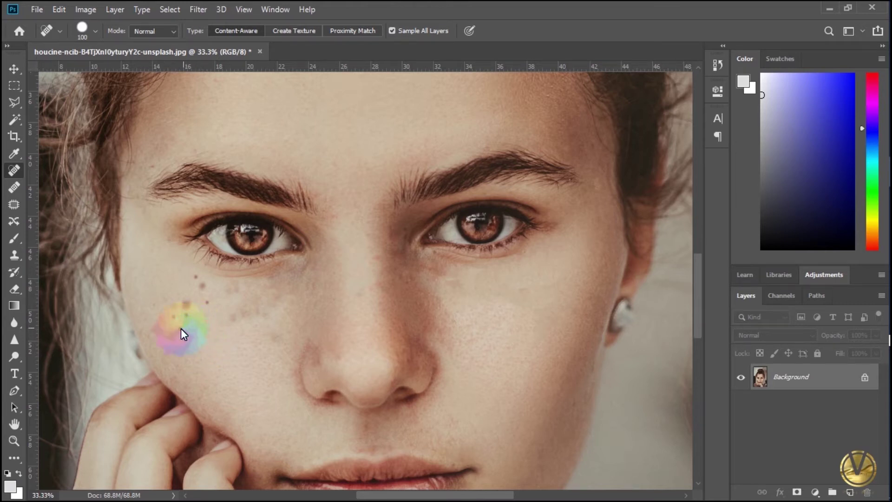
click(189, 305)
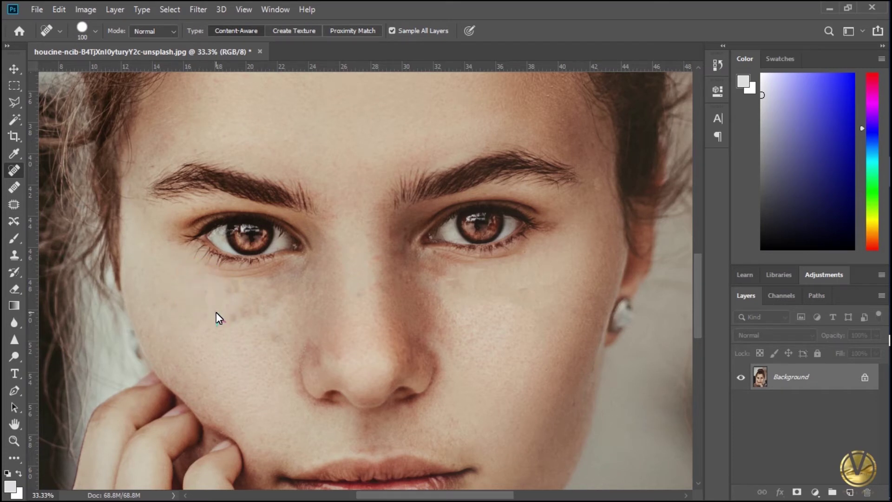
drag(216, 313, 270, 326)
Apply a Levels adjustment to the photo with the black input level at 18 and a lowered white input level.
key(ctrl+minus)
key(ctrl+minus)
key(ctrl+minus)
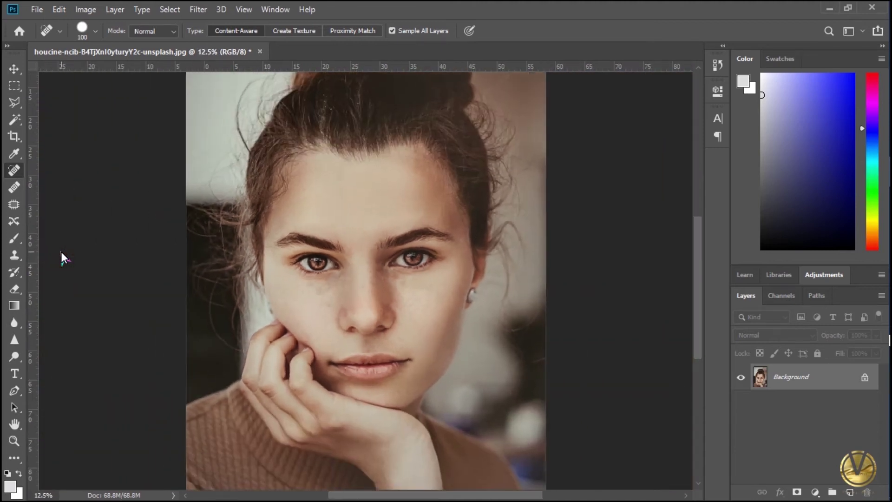
key(ctrl+minus)
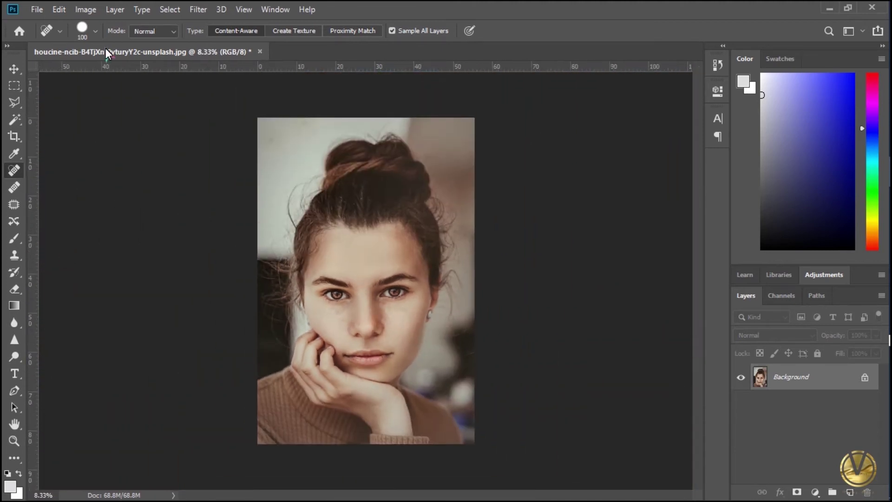
click(89, 10)
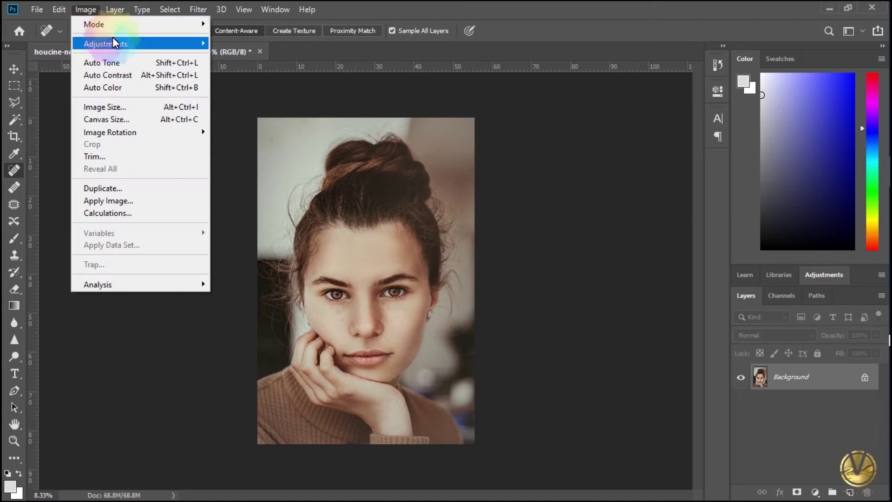
mouse_move(112, 40)
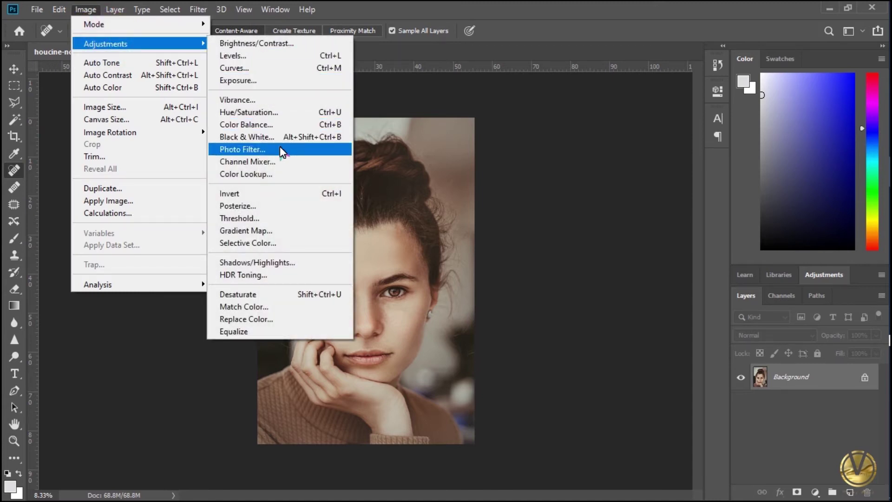
click(263, 58)
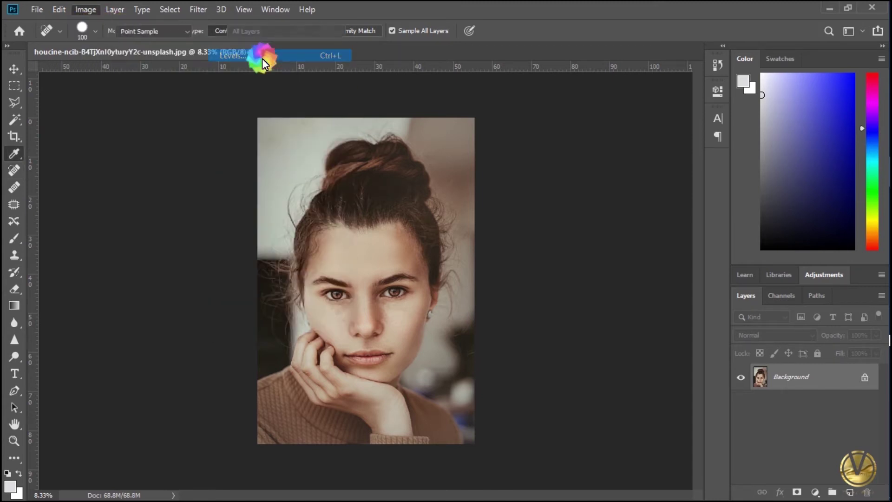
drag(484, 234, 497, 235)
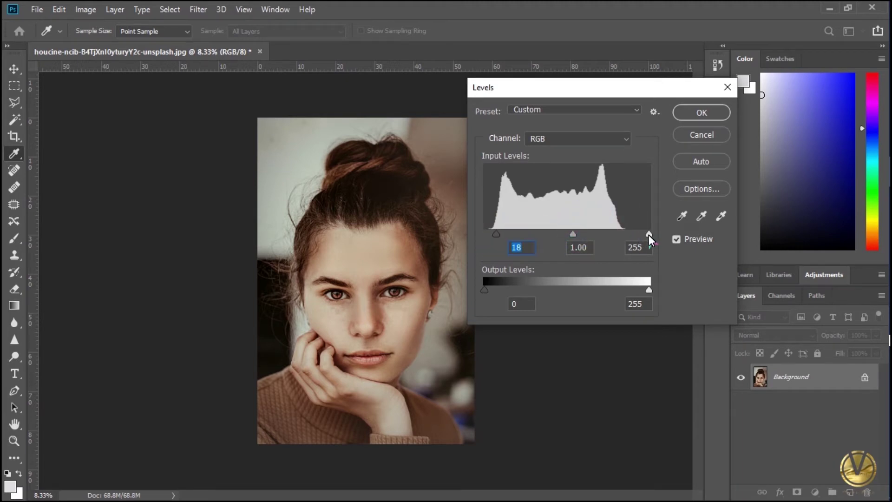
drag(649, 235, 634, 235)
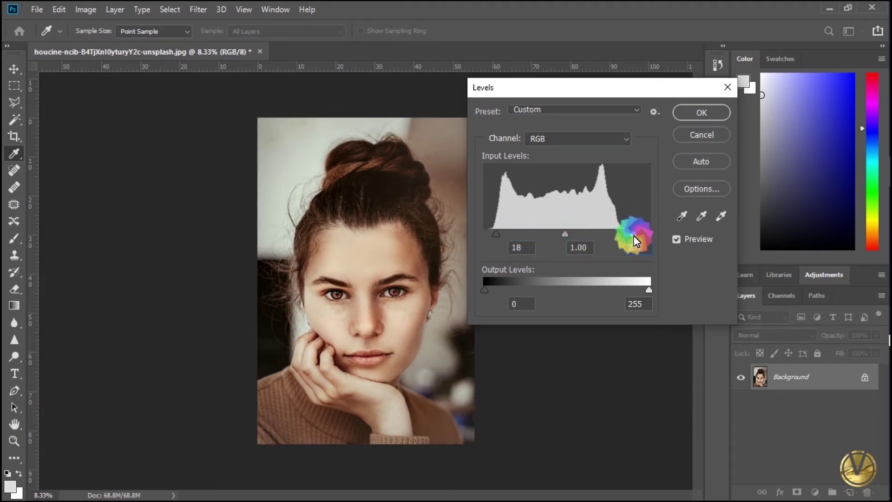
click(688, 115)
key(j)
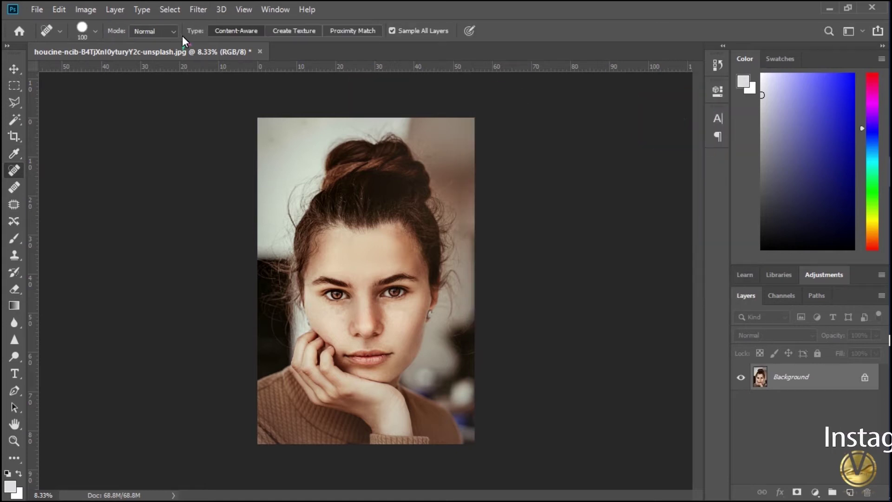
Apply a Hue/Saturation adjustment to the photo with the master saturation raised to +6.
click(90, 10)
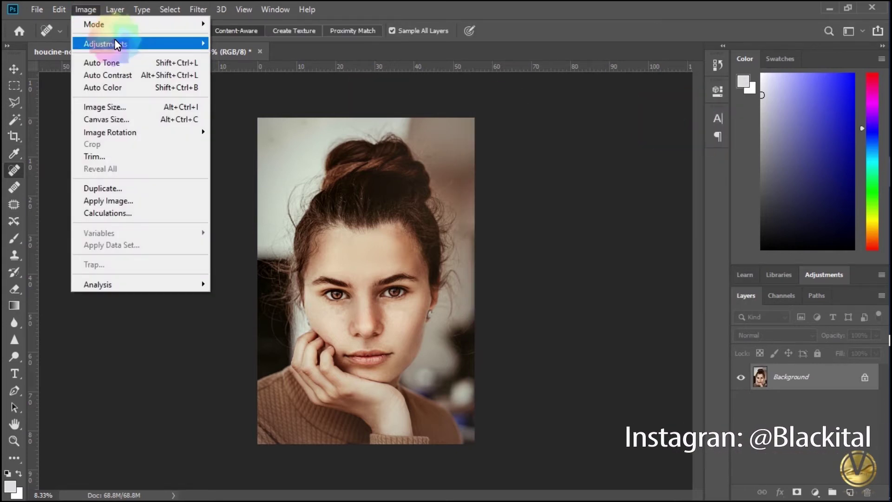
mouse_move(116, 43)
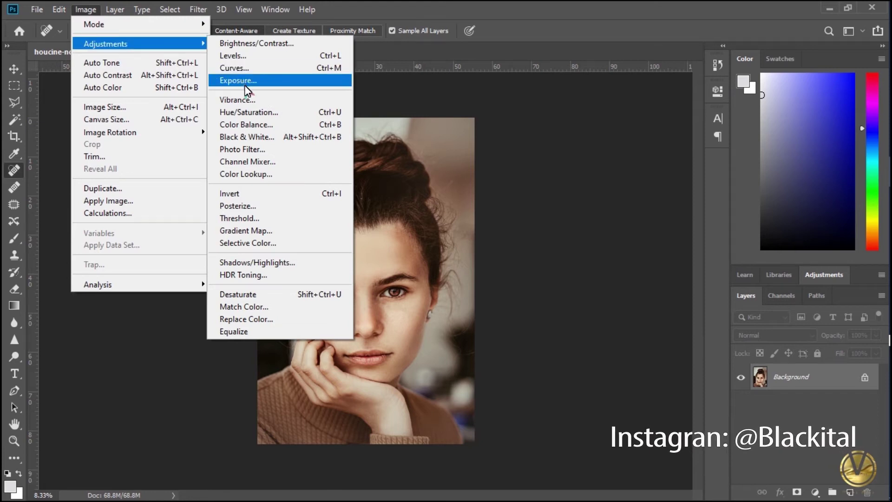
click(251, 113)
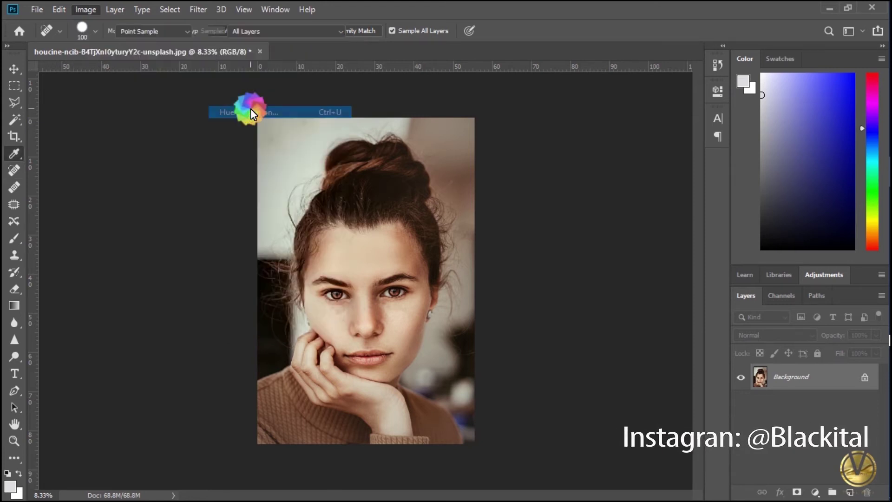
drag(615, 198, 621, 200)
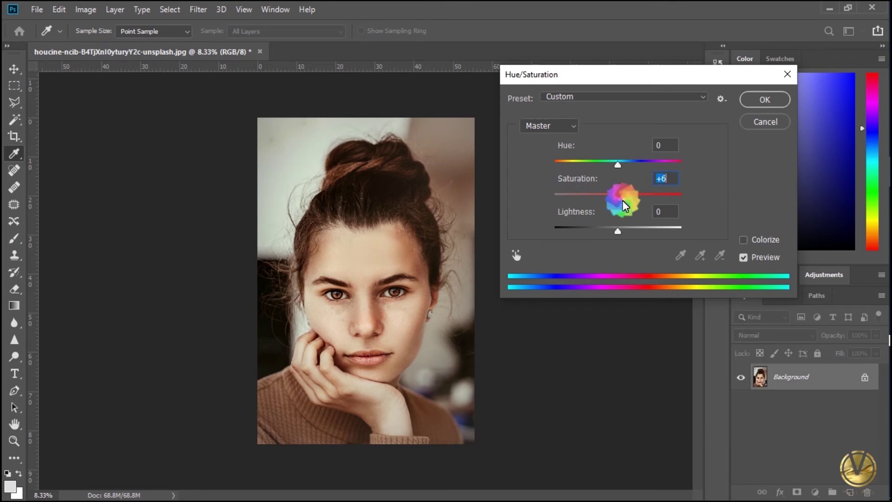
click(771, 101)
key(j)
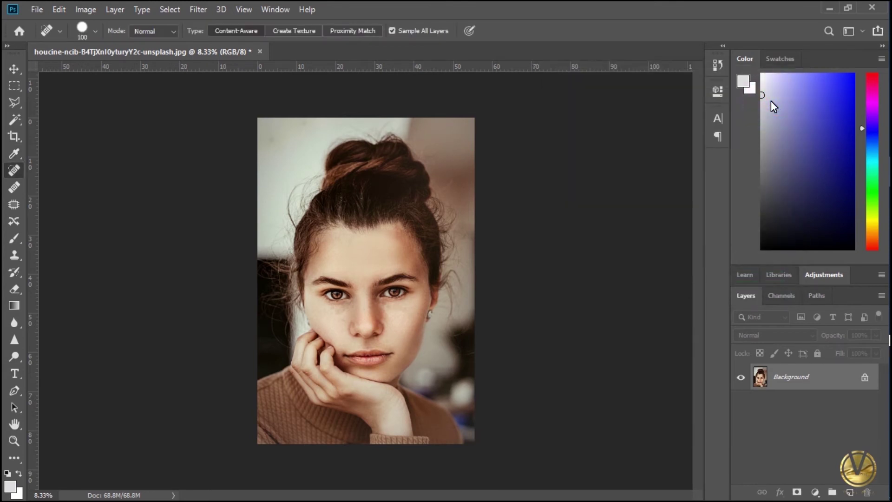
Smooth the skin with the Imagenomic Portraiture 3 filter using its DEFAULT preset.
click(167, 11)
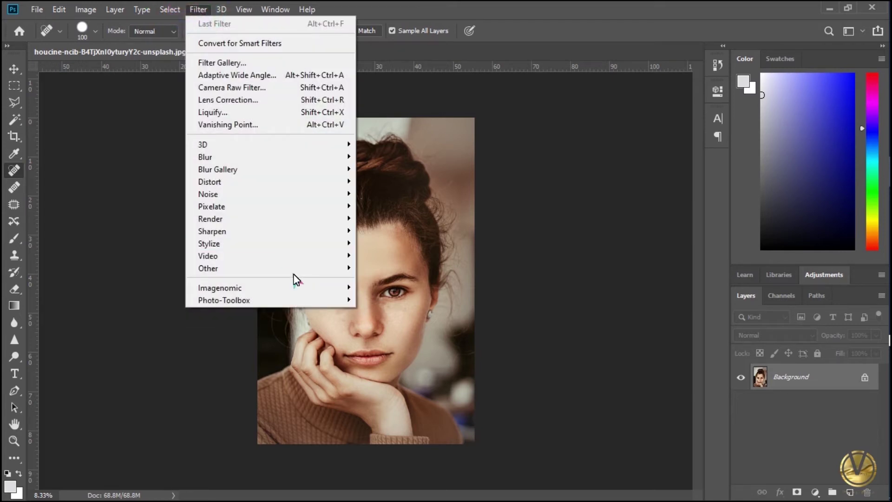
mouse_move(286, 291)
click(392, 290)
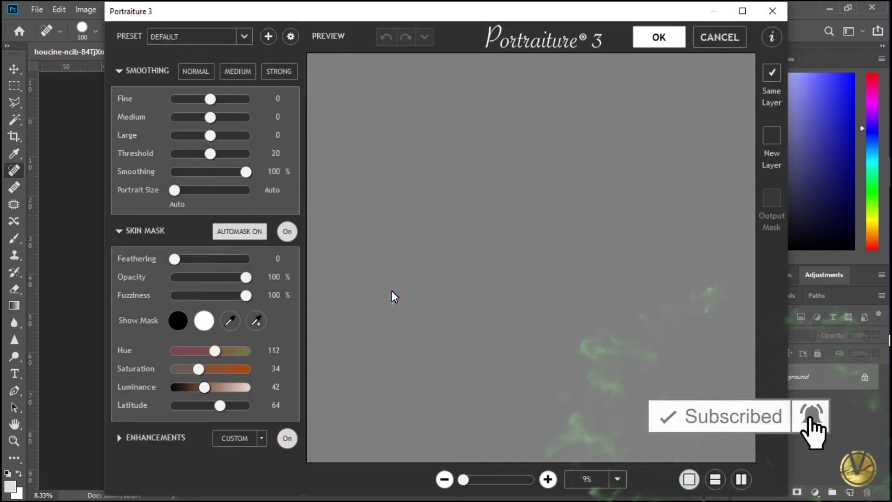
click(667, 44)
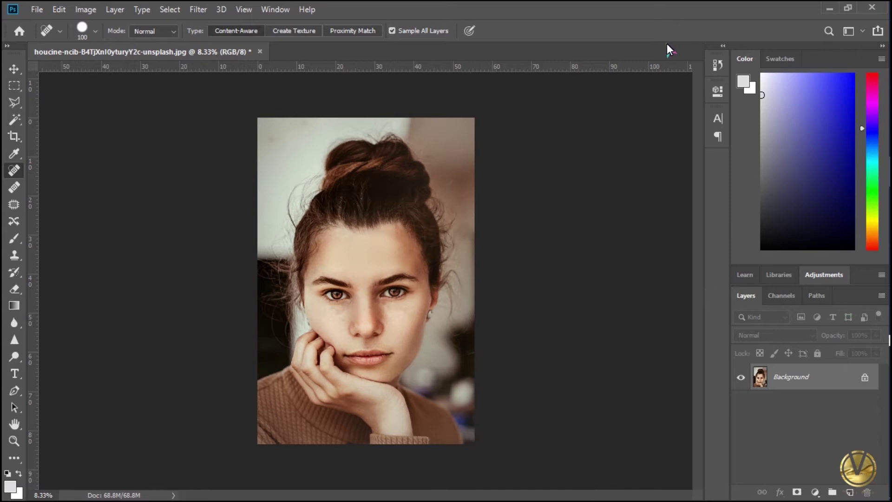
Apply the Photo-Toolbox SkinFiner filter with its Default preset to smooth the skin further.
key(ctrl+plus)
key(ctrl+plus)
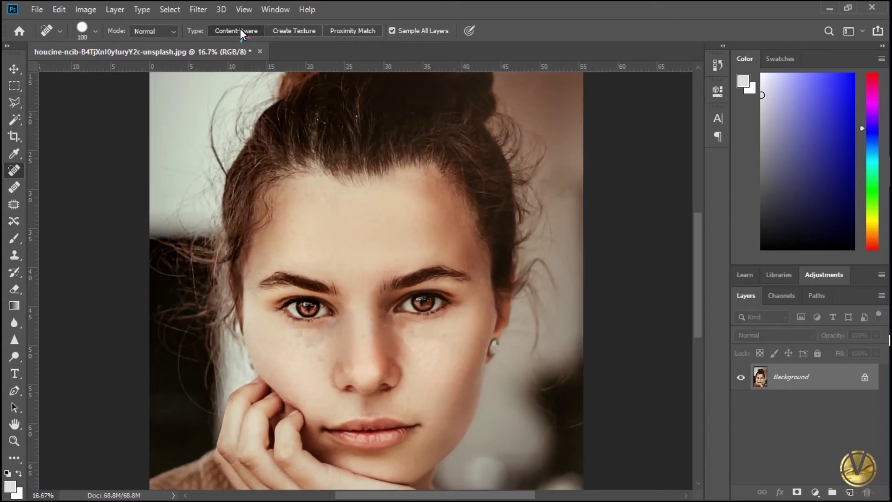
click(199, 10)
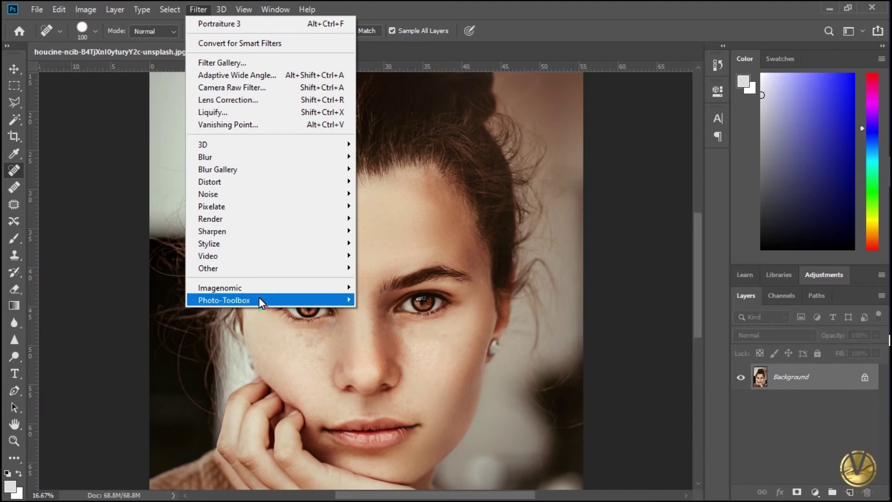
mouse_move(260, 300)
click(381, 303)
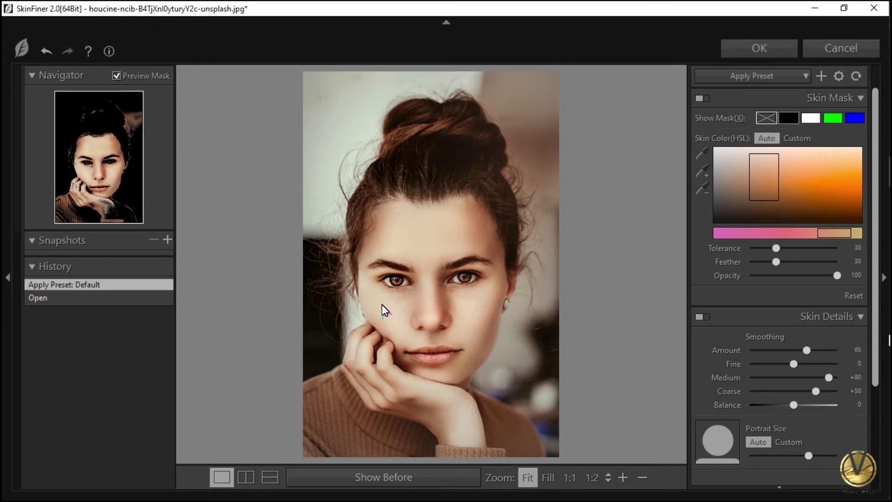
scroll(382, 305, up, 1)
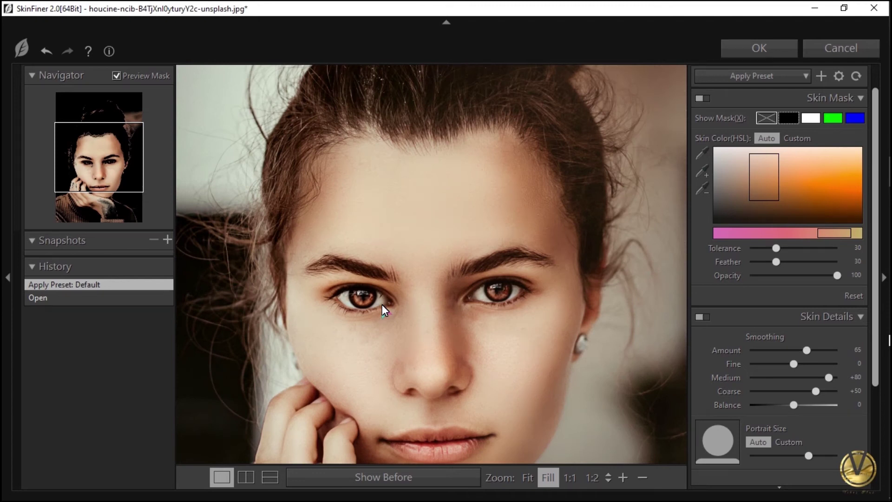
scroll(382, 305, down, 1)
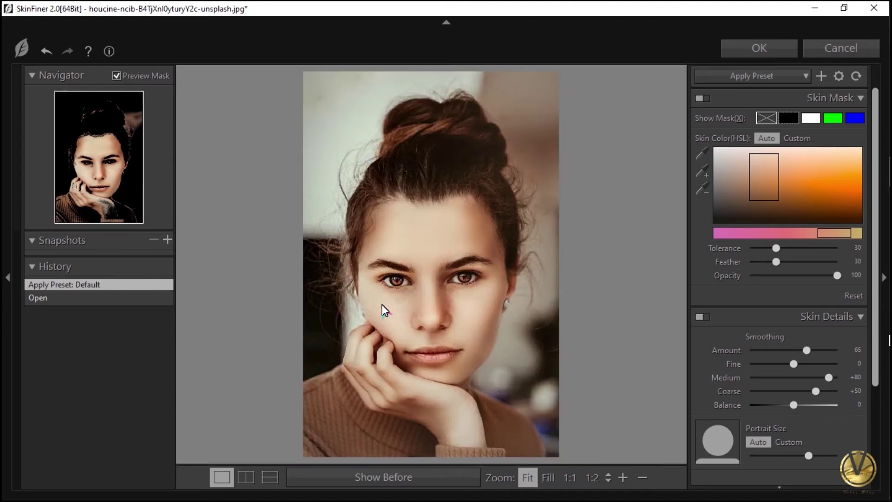
click(757, 43)
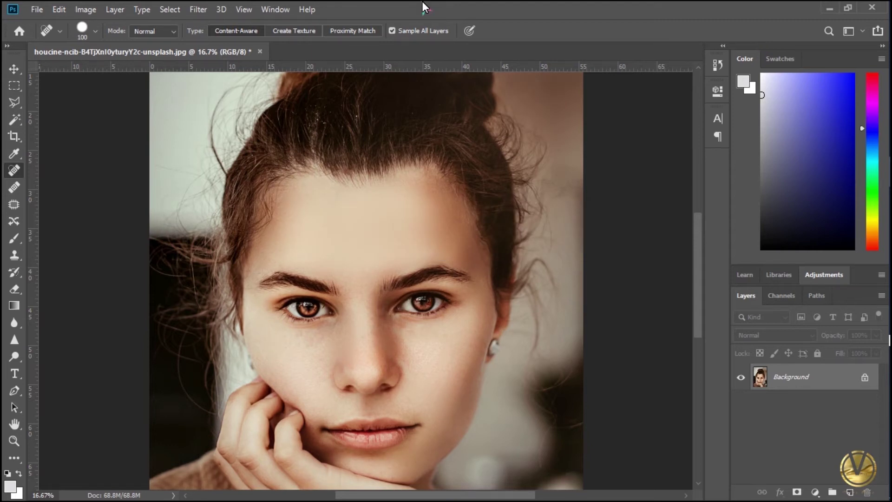
Fade the SkinFiner effect by reducing its opacity, keeping the blending mode at Normal.
click(106, 8)
click(94, 7)
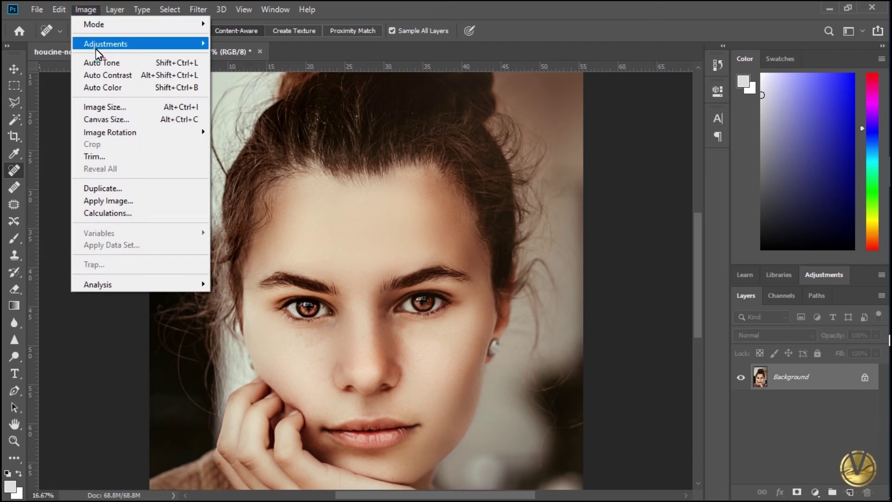
mouse_move(65, 8)
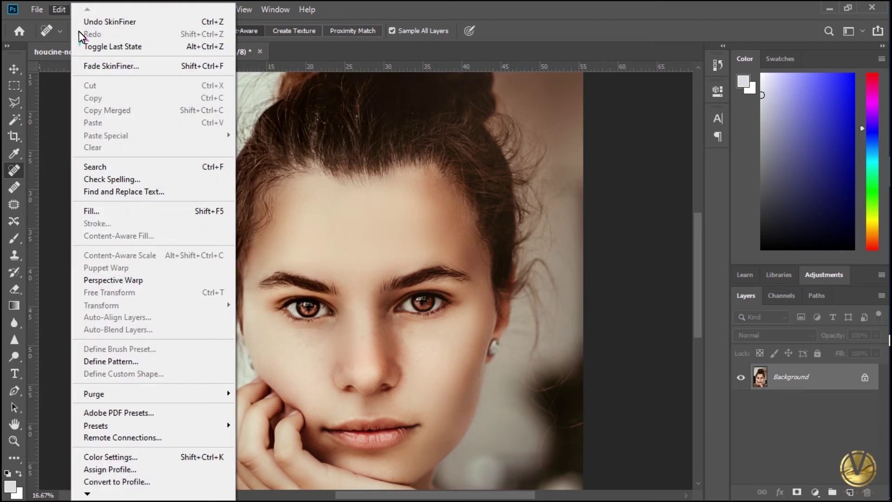
click(90, 64)
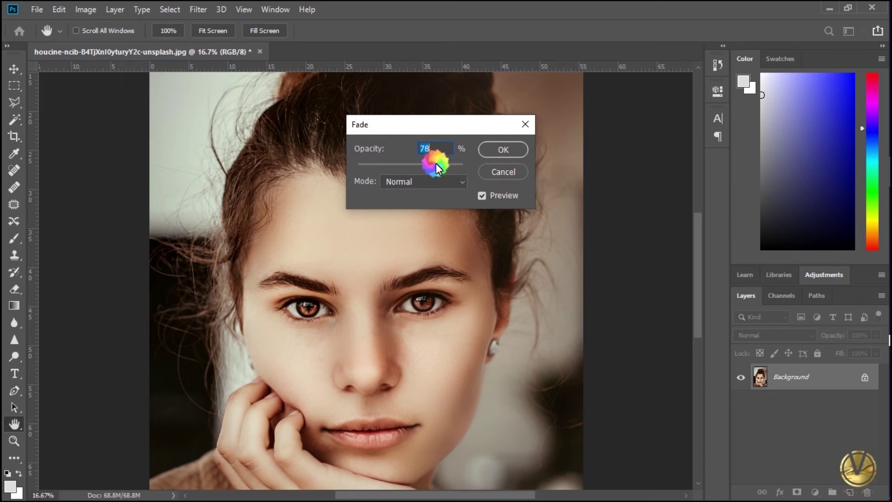
drag(408, 162, 456, 170)
click(488, 149)
key(j)
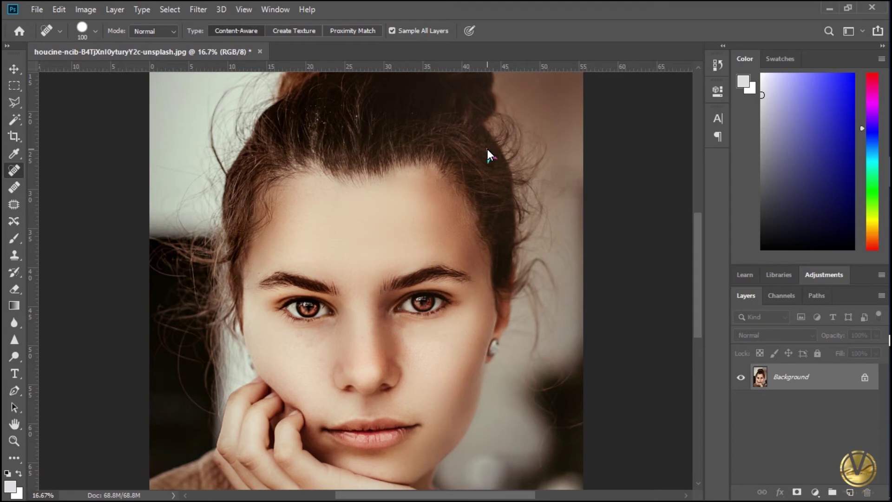
key(ctrl+minus)
key(ctrl+minus)
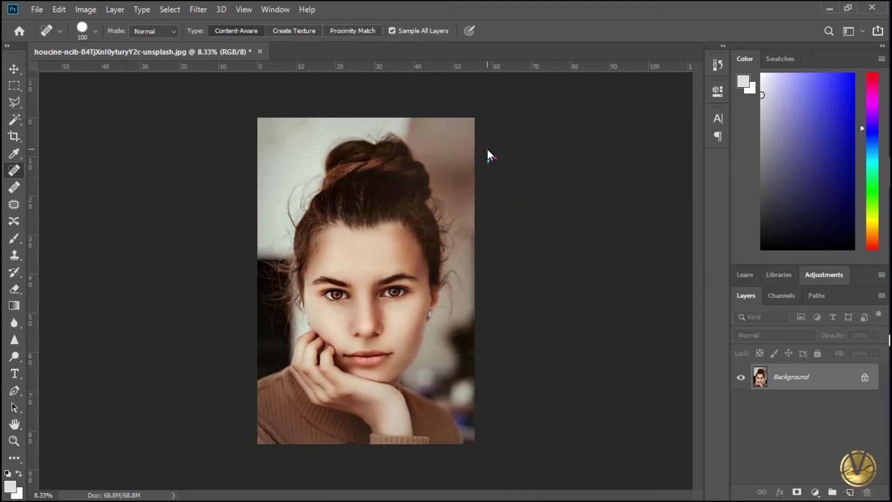
Switch to File Explorer and rename the original portrait JPG by inserting "uytf" before "Y2c" in its name.
click(831, 8)
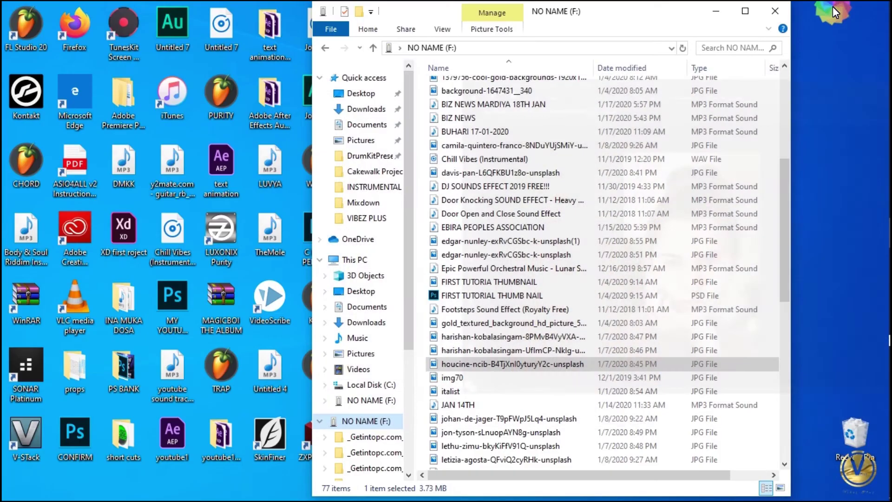
right_click(456, 365)
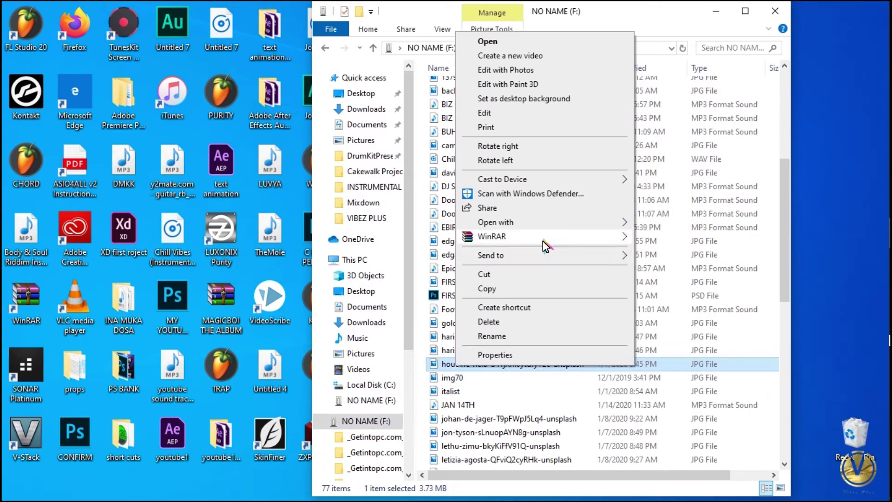
click(508, 336)
click(537, 365)
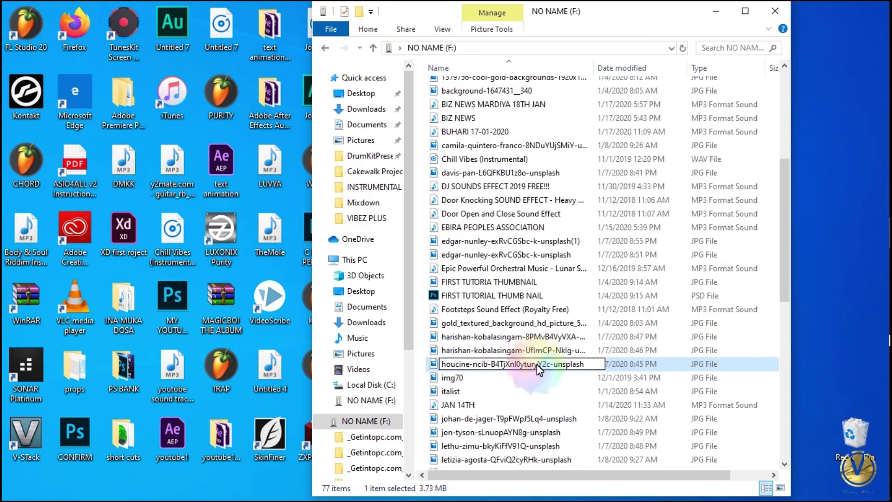
text(uyt)
click(551, 364)
text(r)
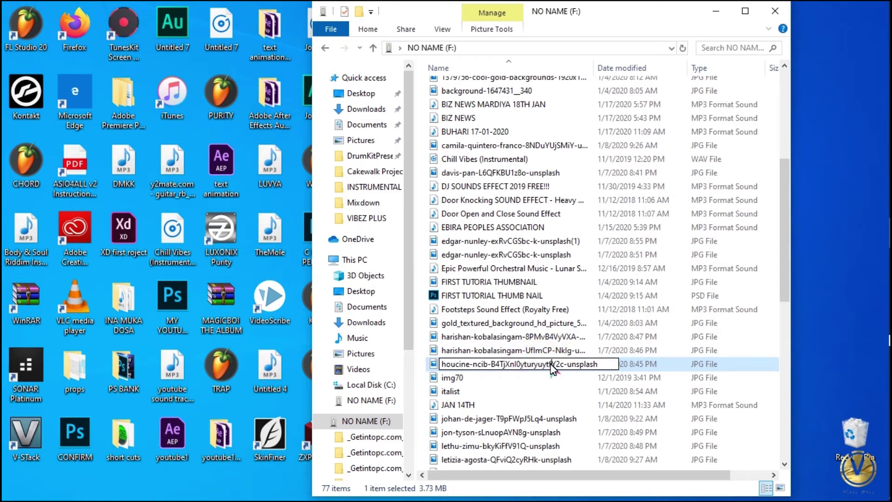
key(Return)
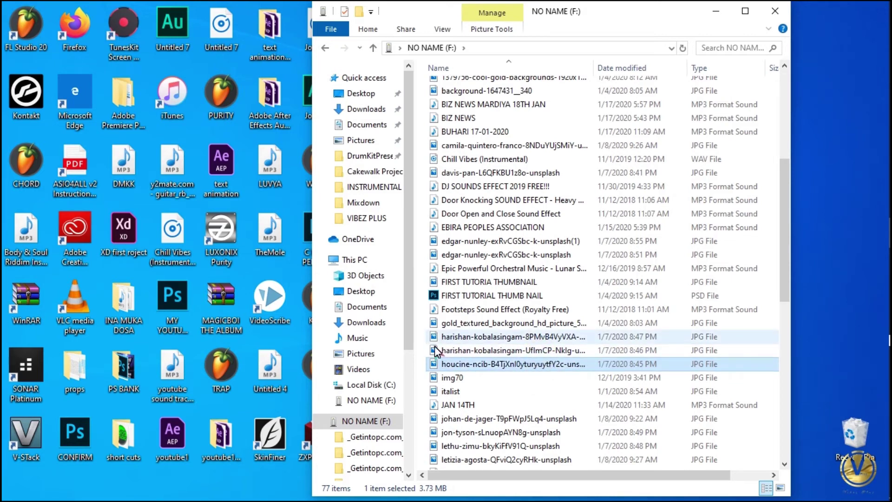
Open the renamed original portrait in Photoshop as a second document.
drag(436, 369, 872, 399)
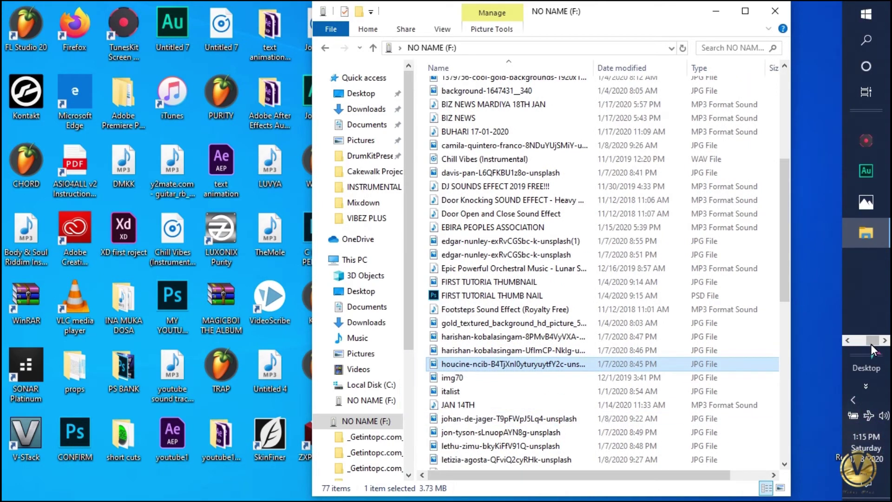
click(848, 340)
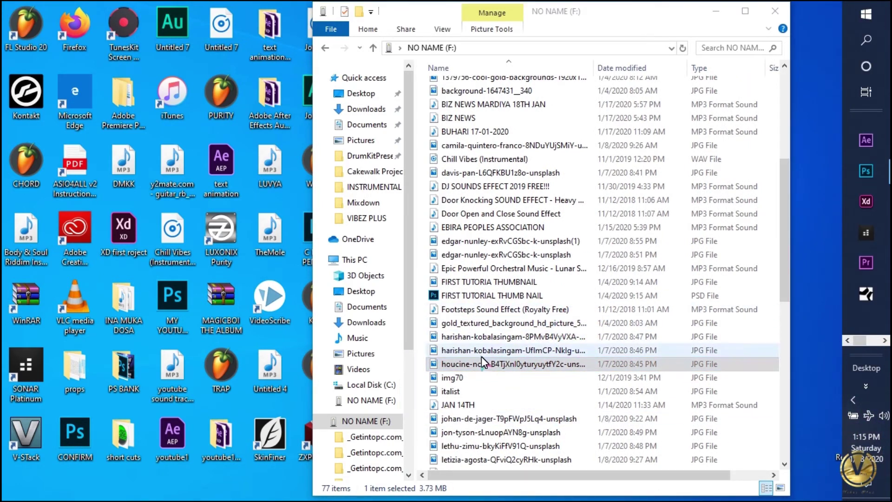
drag(441, 363, 866, 173)
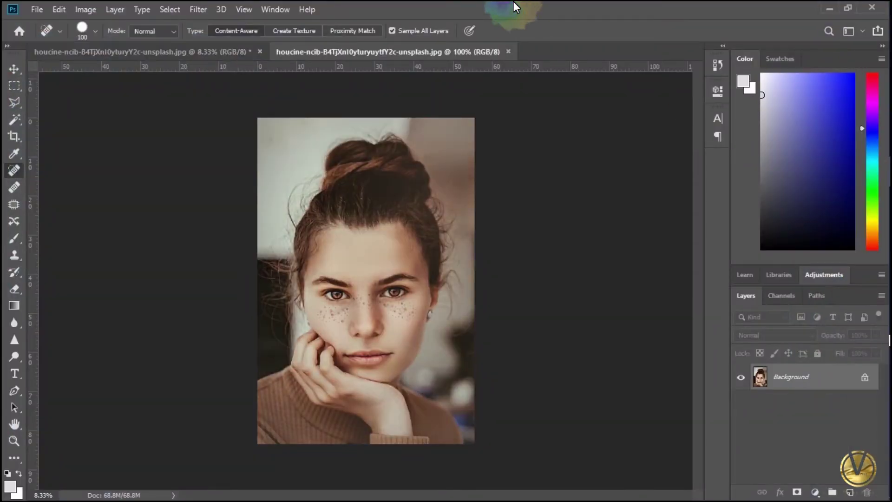
Compare the retouched portrait with the unedited original by alternating between the two documents.
click(184, 54)
click(330, 56)
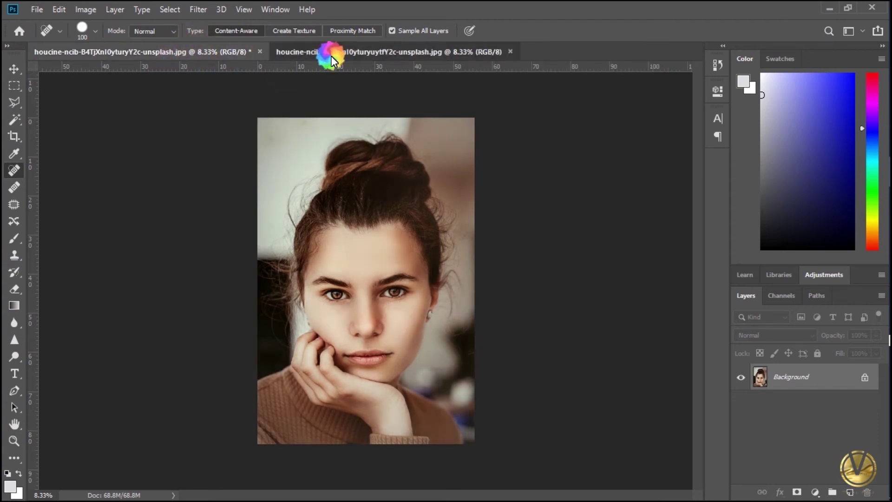
click(236, 51)
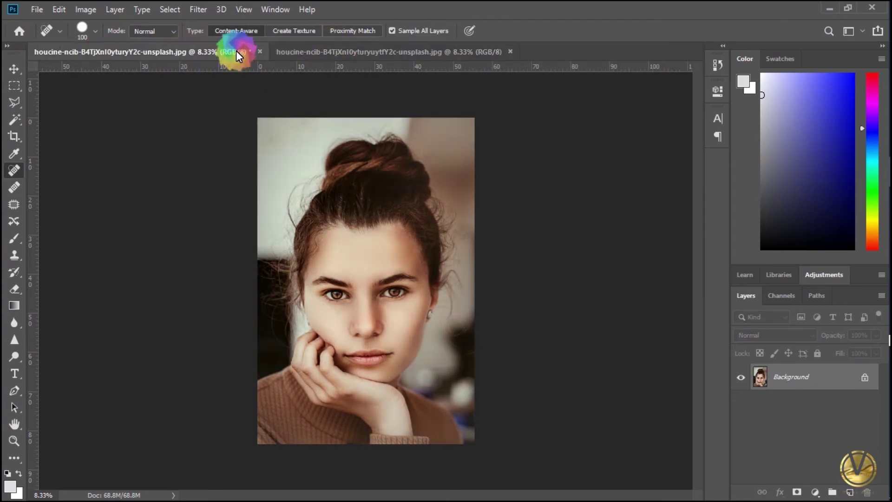
click(334, 48)
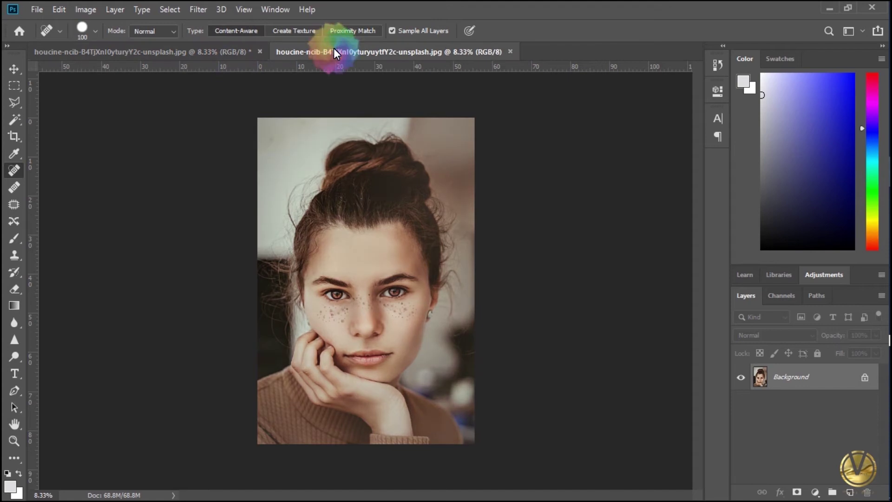
click(233, 52)
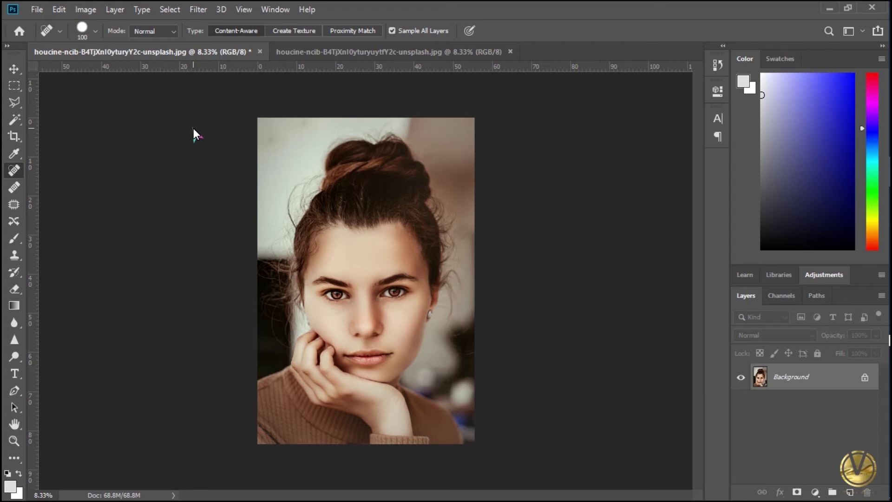
Touch up small spots on the lower lip of the retouched portrait with the Spot Healing Brush.
key(ctrl+plus)
key(ctrl+plus)
key(ctrl+plus)
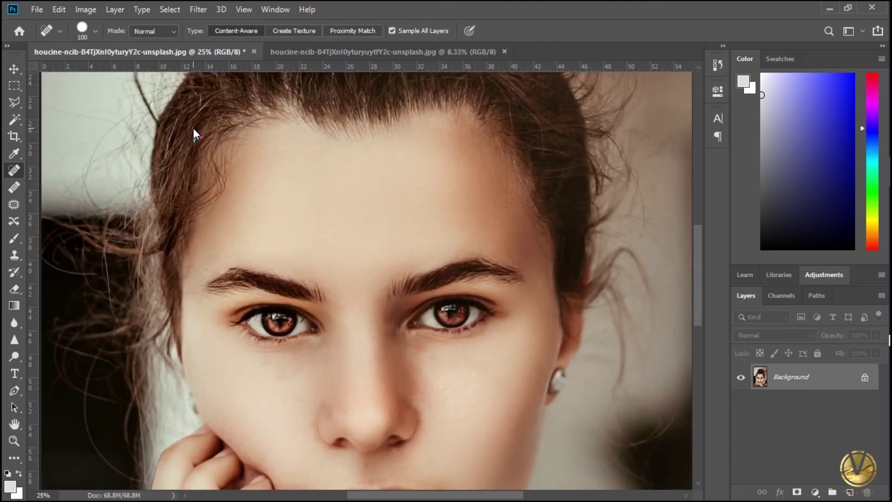
key(ctrl+minus)
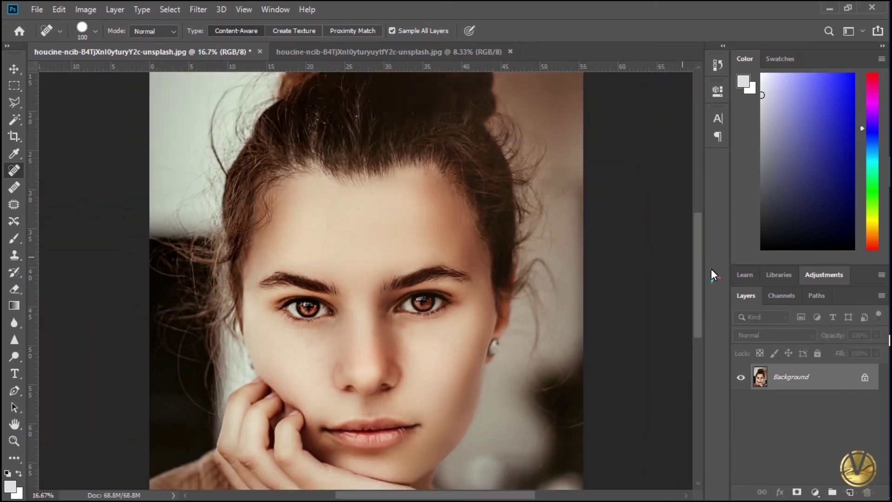
drag(698, 244, 699, 266)
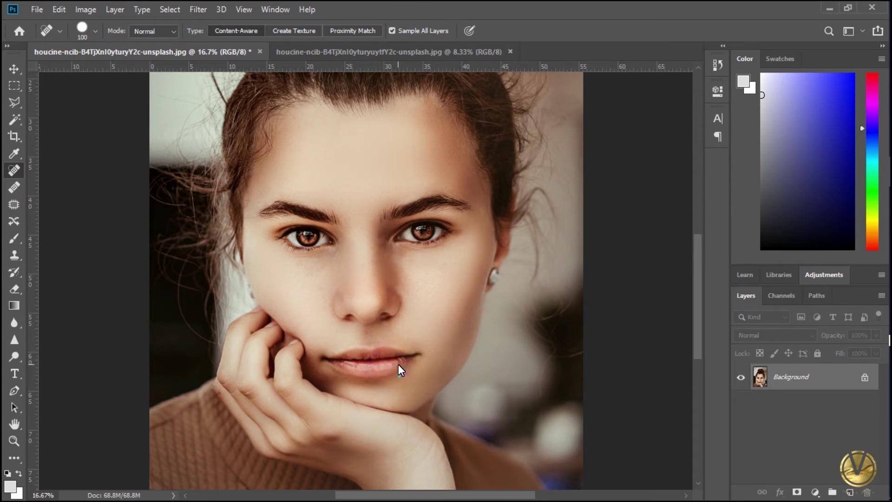
click(358, 366)
click(395, 369)
click(403, 364)
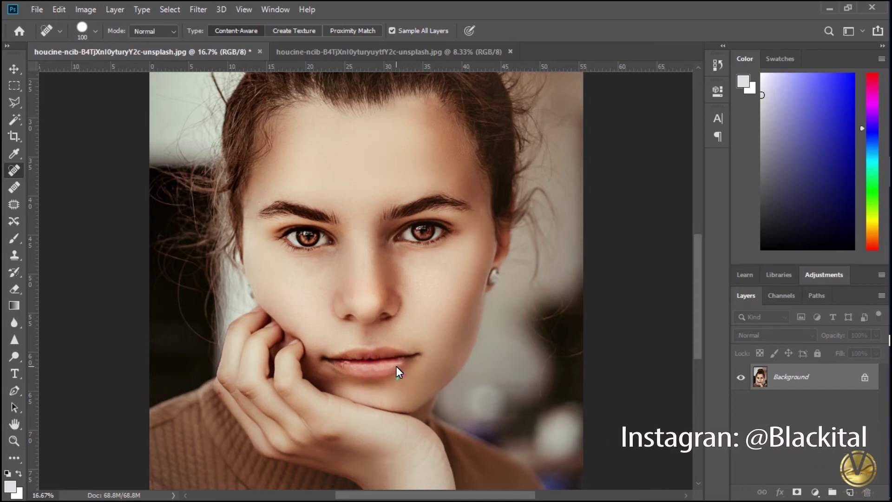
Heal the remaining blemishes along the edge and middle of the lower lip with the Spot Healing Brush.
click(395, 365)
click(379, 368)
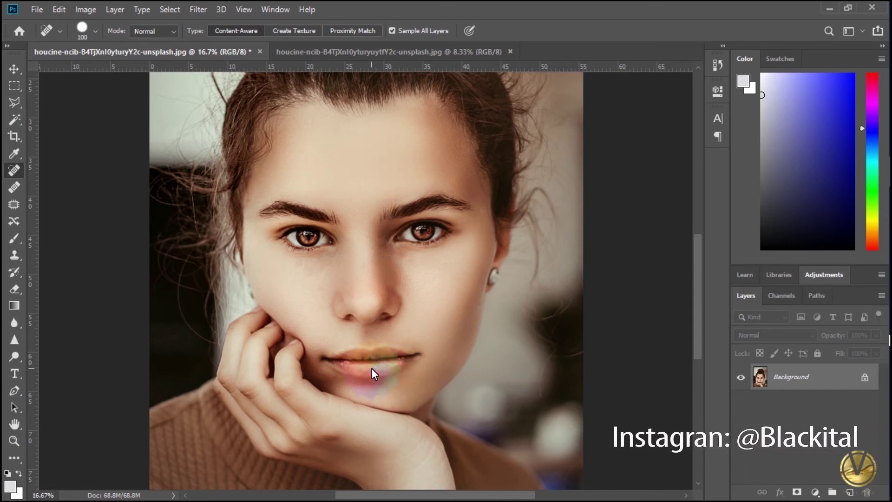
click(367, 368)
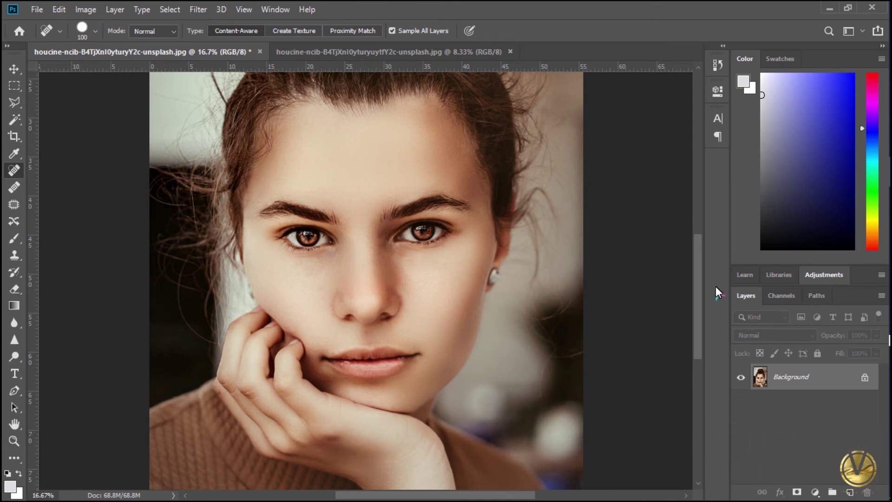
View the whole retouched portrait and check it against the unedited original in the other document.
key(ctrl+minus)
key(ctrl+minus)
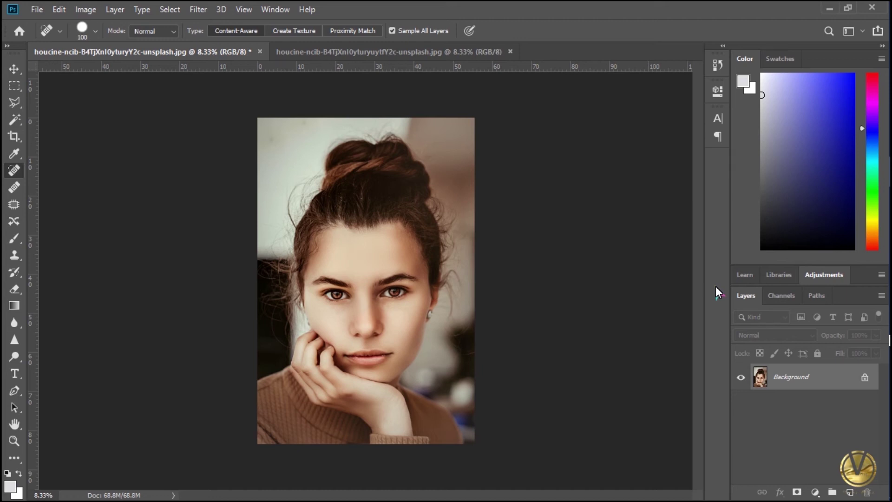
click(364, 54)
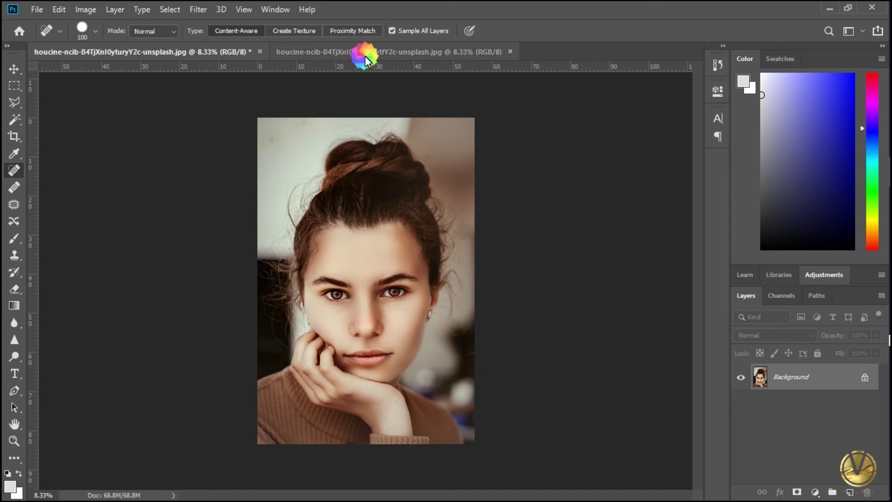
click(218, 50)
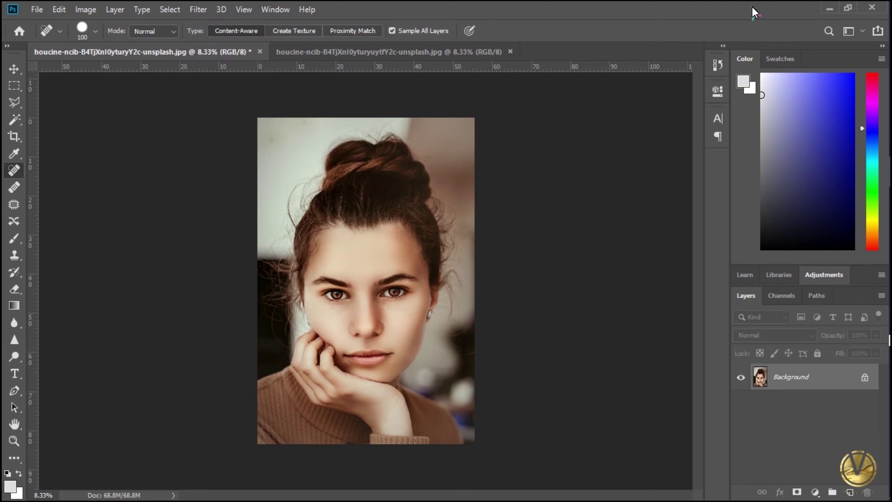
Minimize the File Explorer window to clear the desktop, and switch back to Photoshop.
click(825, 8)
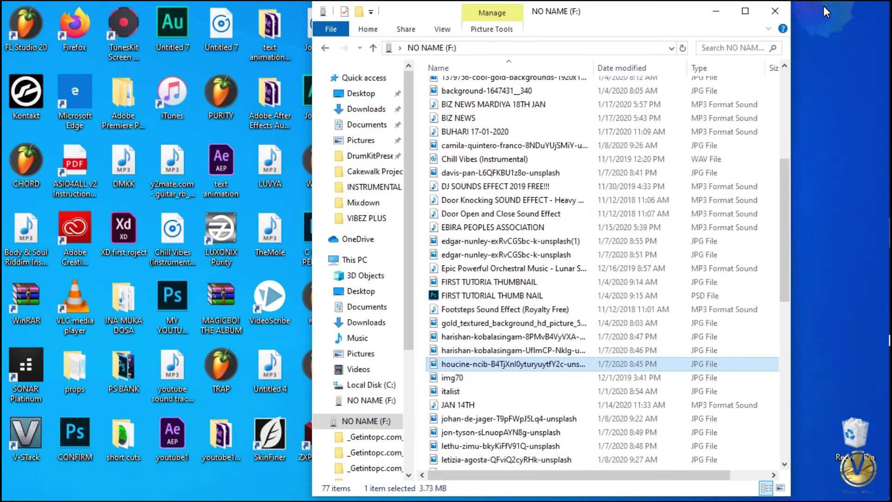
click(717, 11)
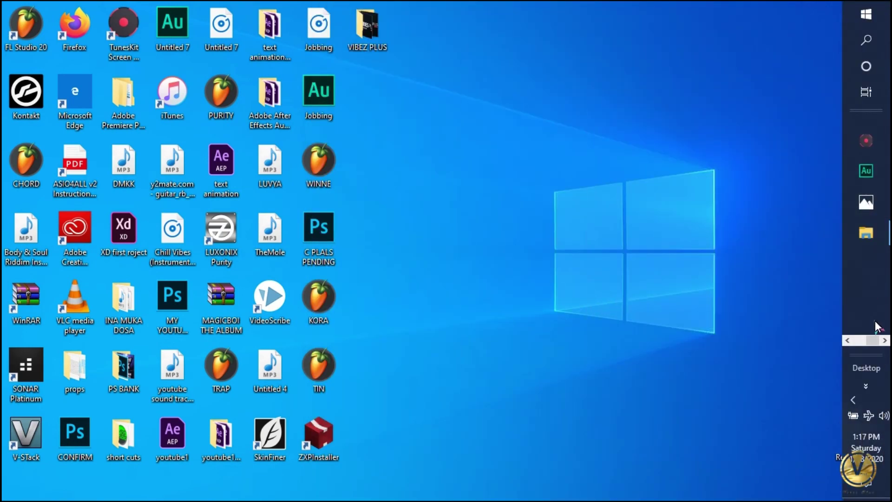
drag(874, 345, 854, 340)
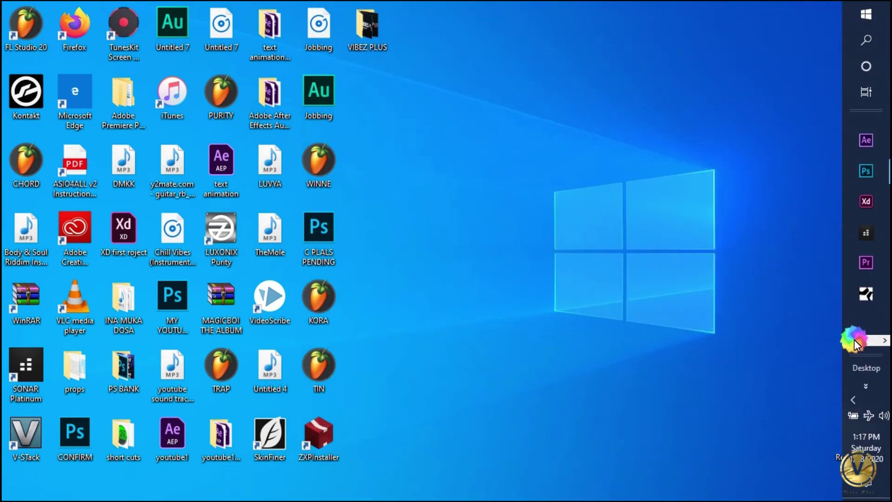
click(875, 178)
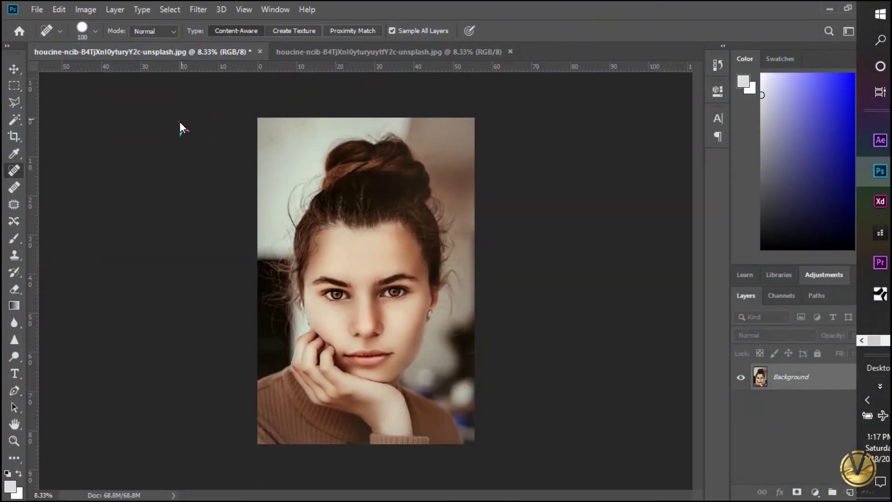
Save the retouched portrait to the Desktop as a JPEG named "edited pic 1" at quality 12 (Maximum).
click(36, 10)
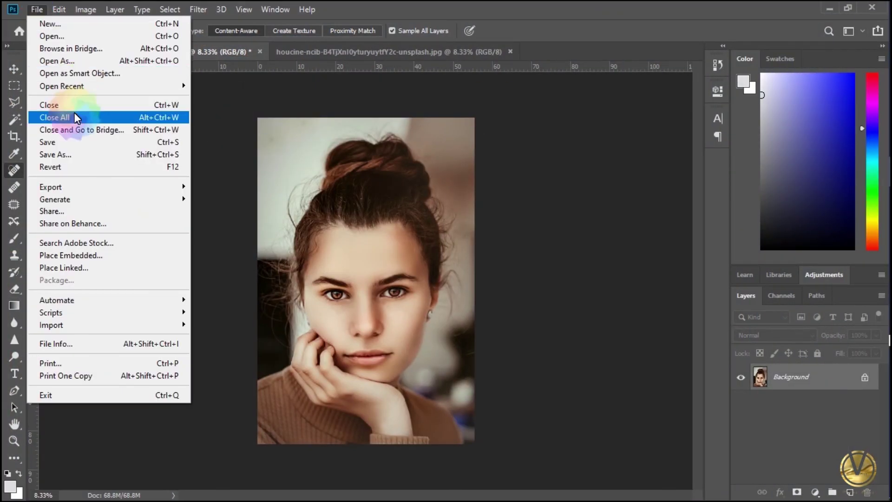
click(74, 159)
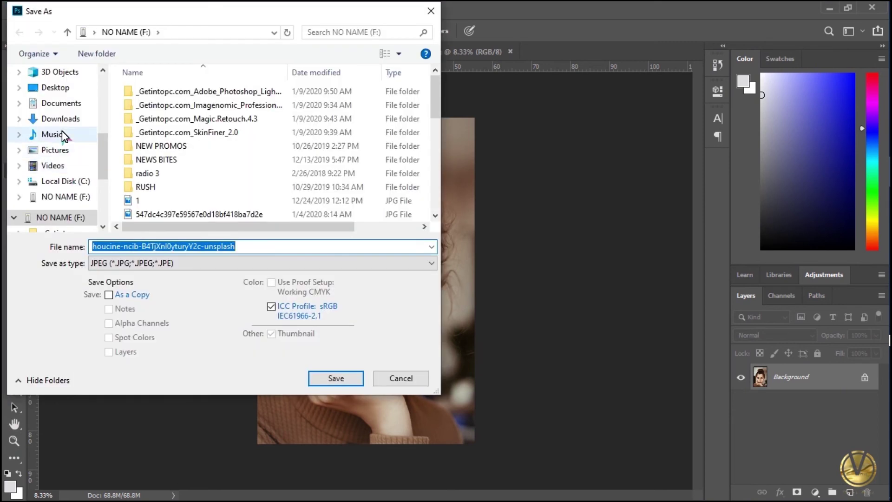
click(62, 88)
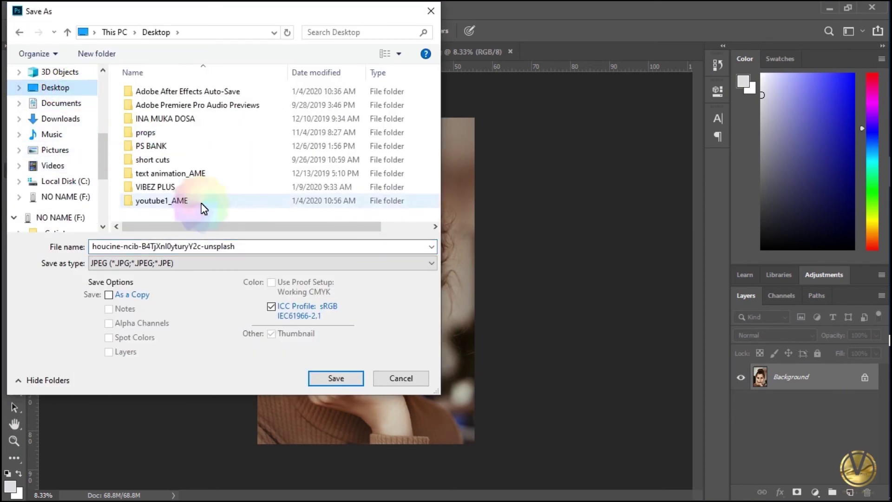
drag(249, 249, 3, 259)
text(ed)
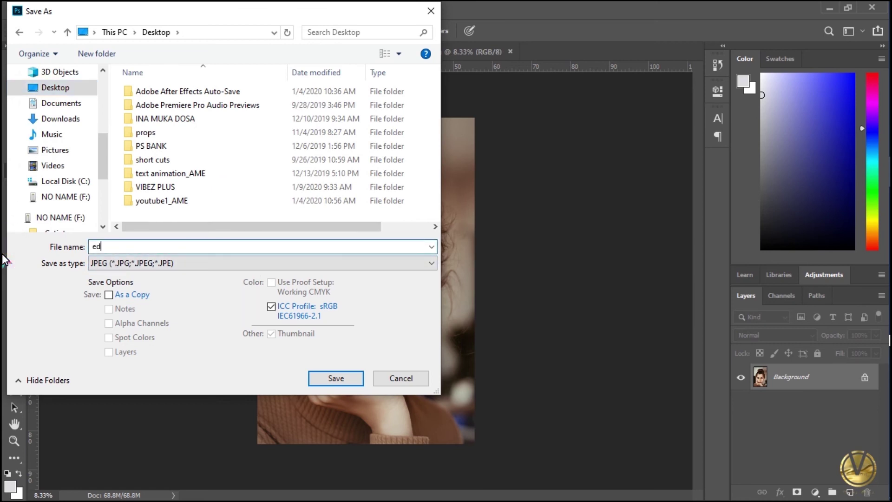
text(ited pic 1)
key(Return)
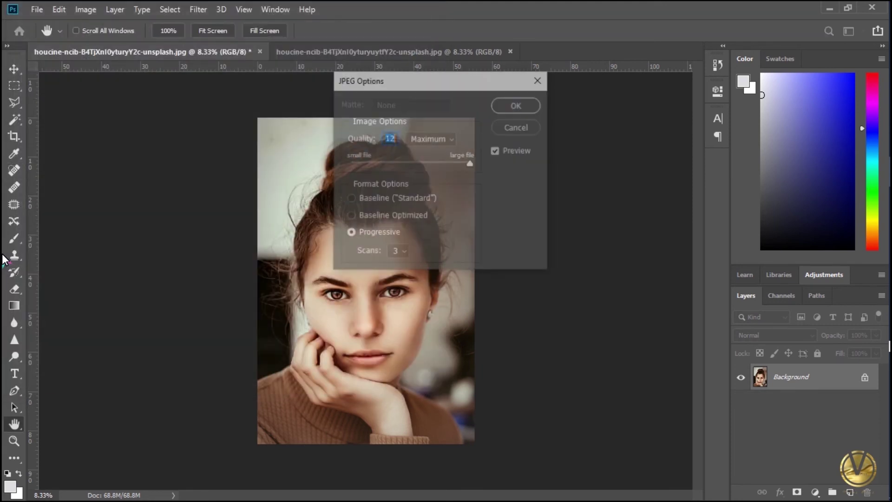
click(509, 106)
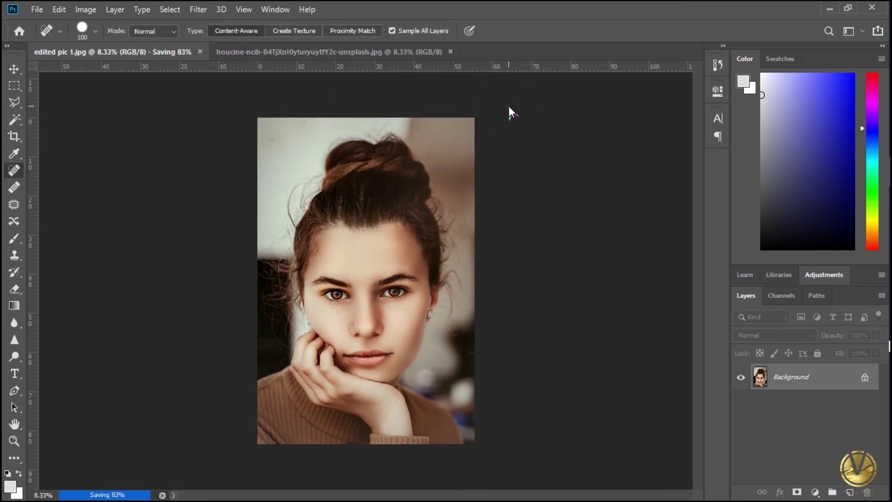
Switch to the desktop and view the saved "edited pic 1" image in Photos.
click(831, 9)
click(442, 141)
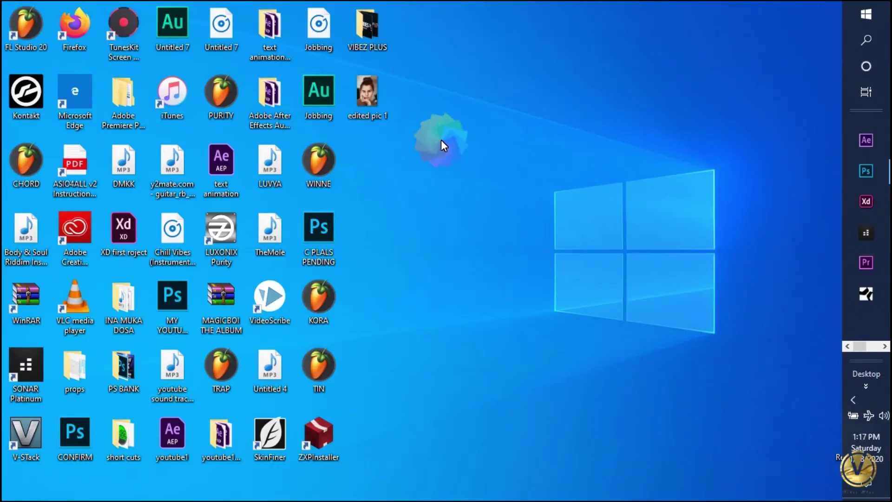
double_click(373, 114)
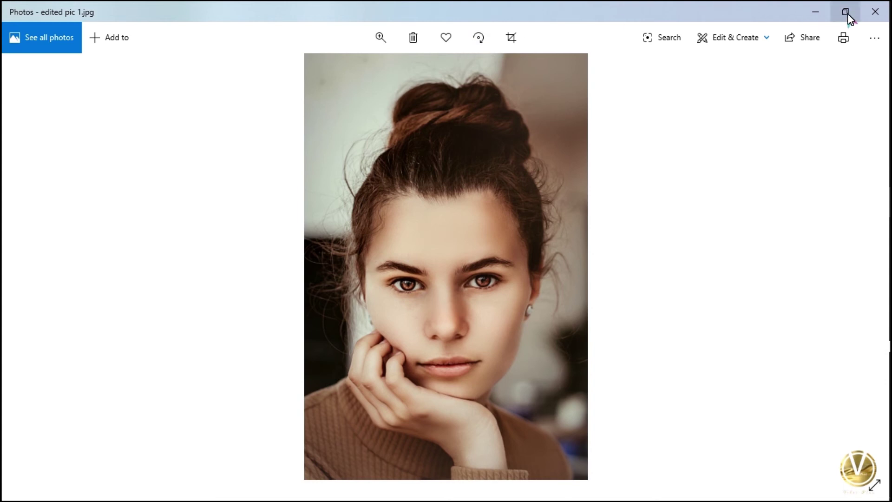
click(822, 9)
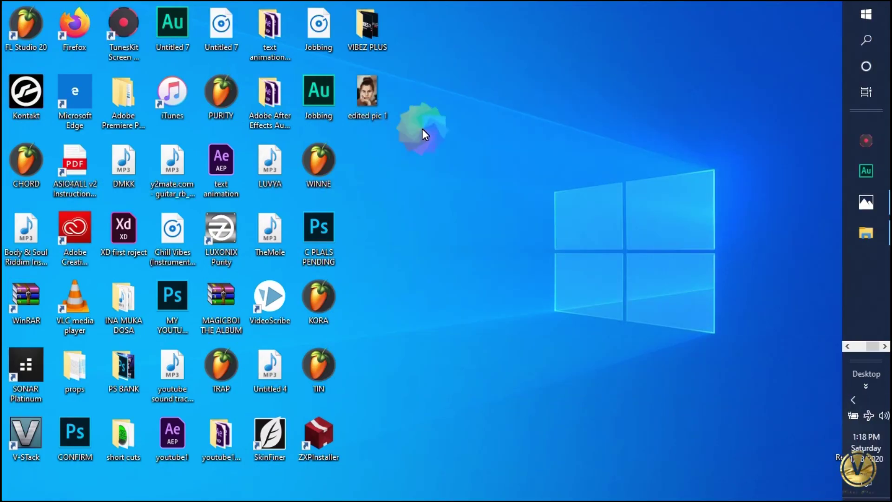
Set Photos as the default app for .jpg files through the file properties of "edited pic 1".
right_click(364, 84)
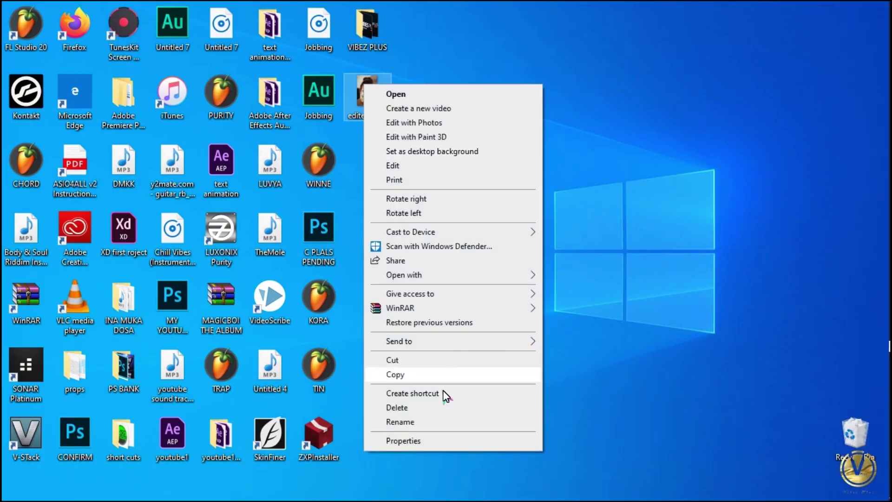
click(403, 440)
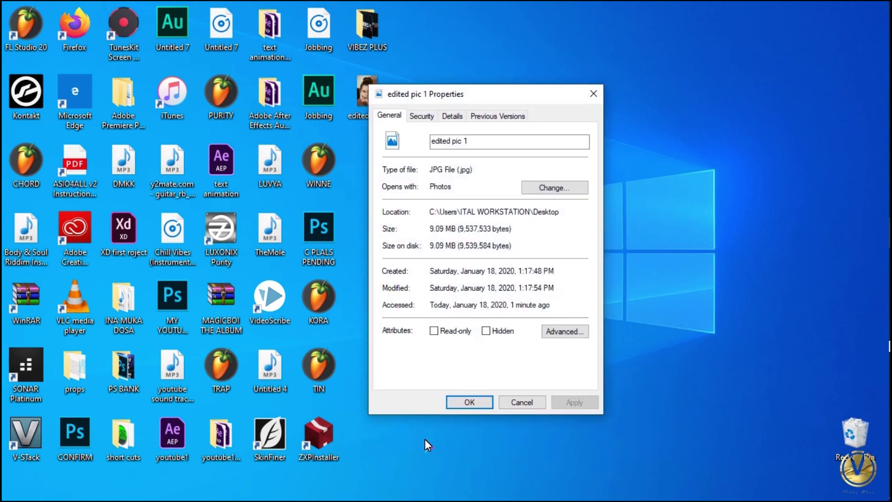
click(564, 191)
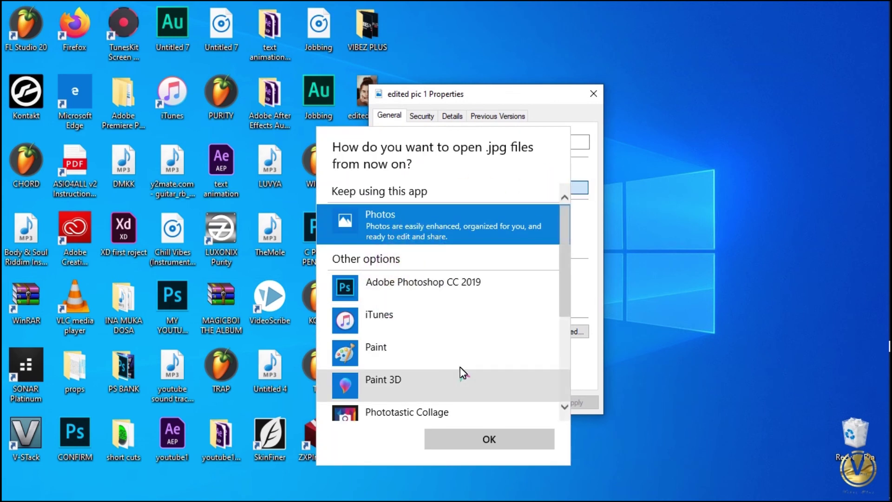
mouse_move(563, 278)
mouse_down()
mouse_move(558, 369)
mouse_move(564, 266)
mouse_up()
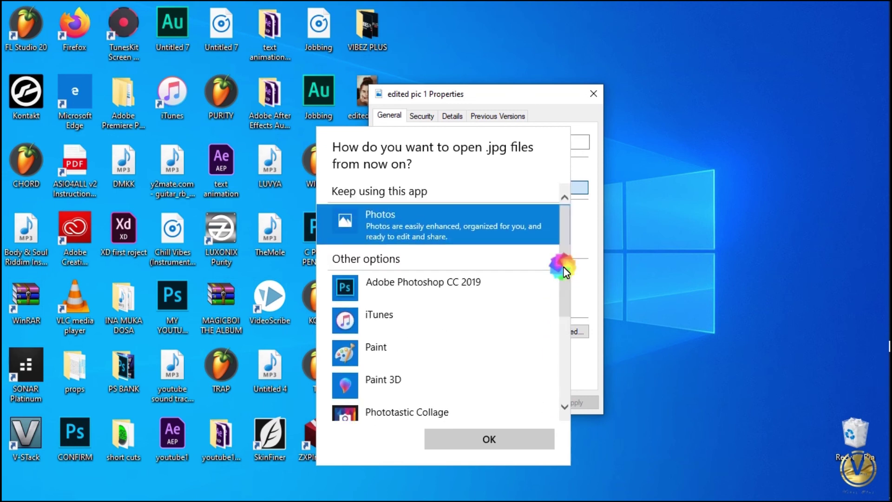
click(414, 223)
click(490, 437)
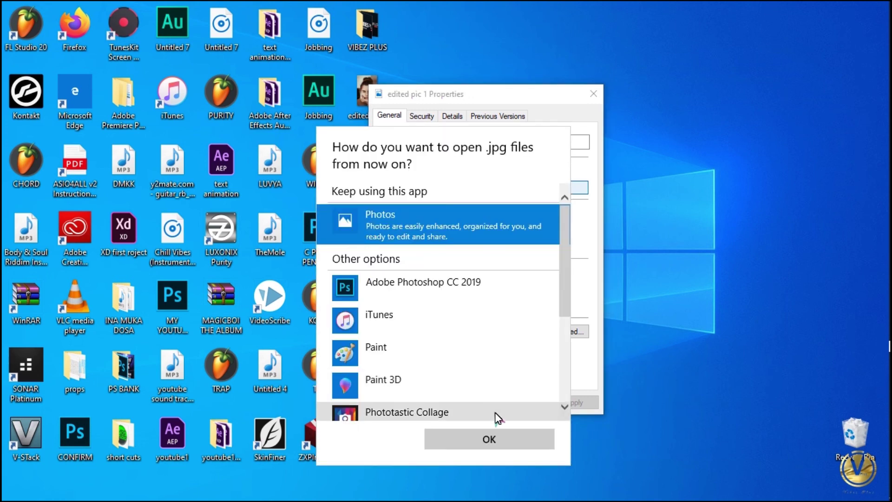
click(485, 435)
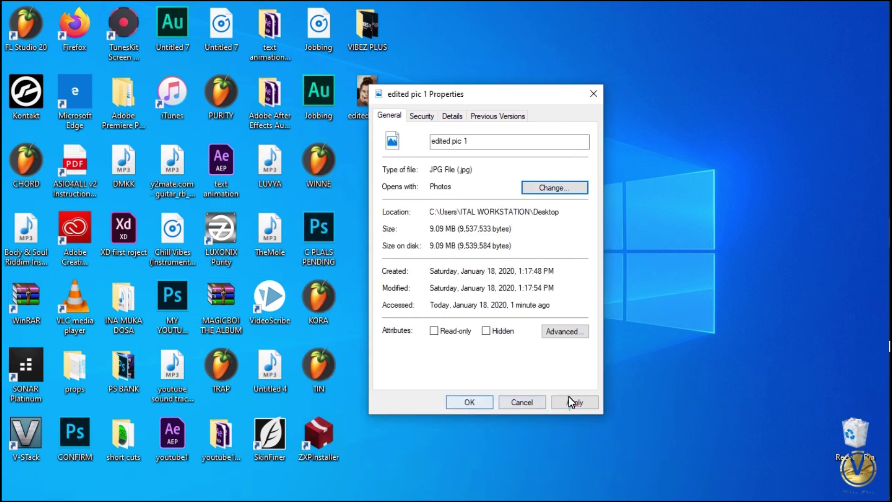
click(577, 399)
click(470, 402)
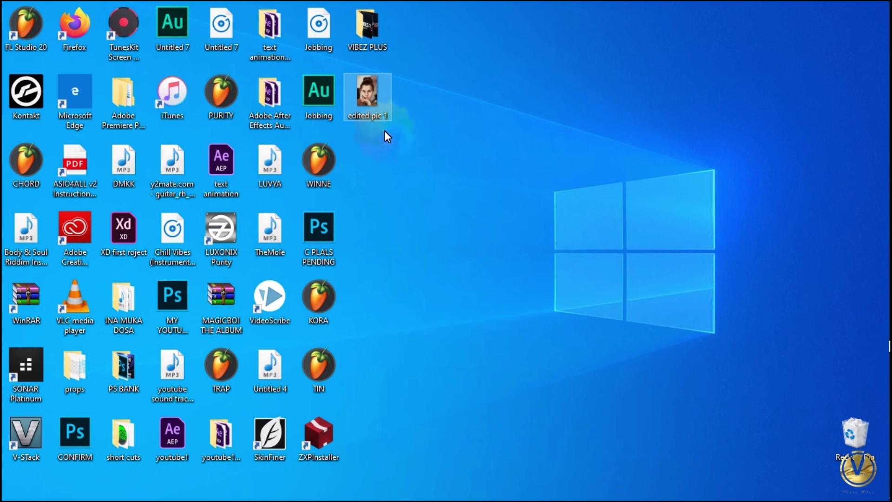
Reopen "edited pic 1" in Photos and zoom in to inspect the retouched face.
double_click(365, 95)
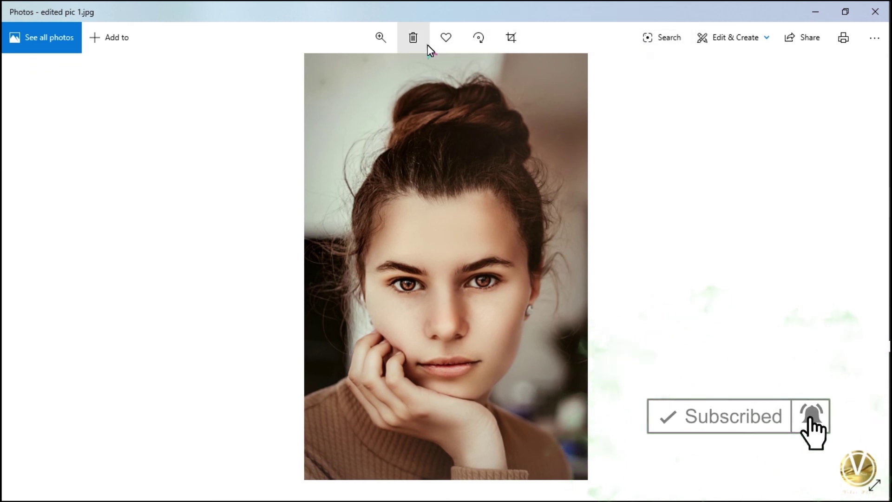
click(386, 36)
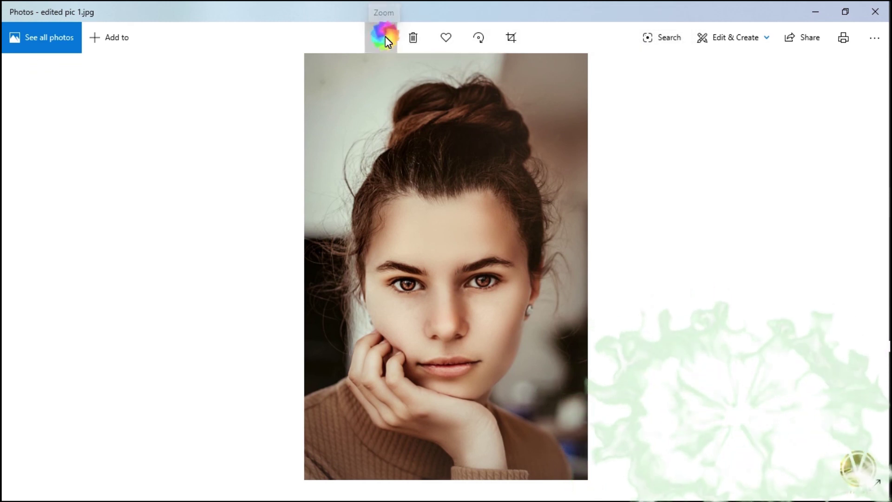
mouse_move(328, 72)
mouse_down()
mouse_move(340, 75)
mouse_move(326, 73)
mouse_up()
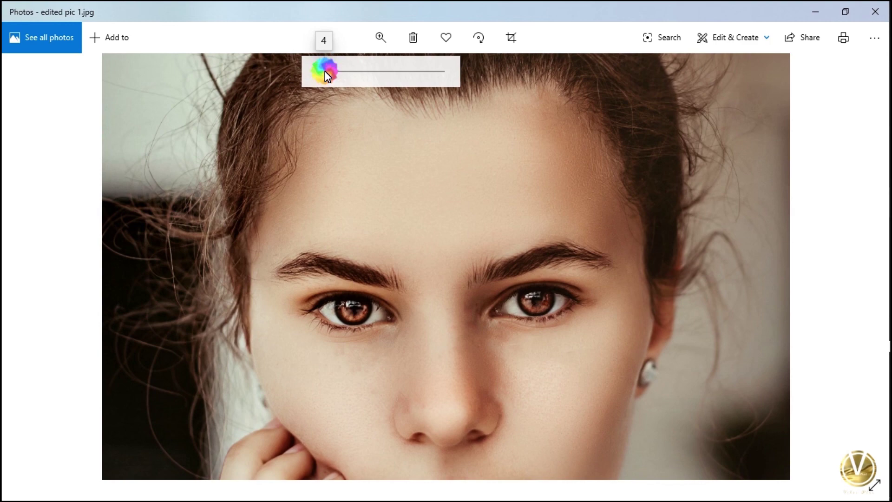
drag(325, 72, 320, 73)
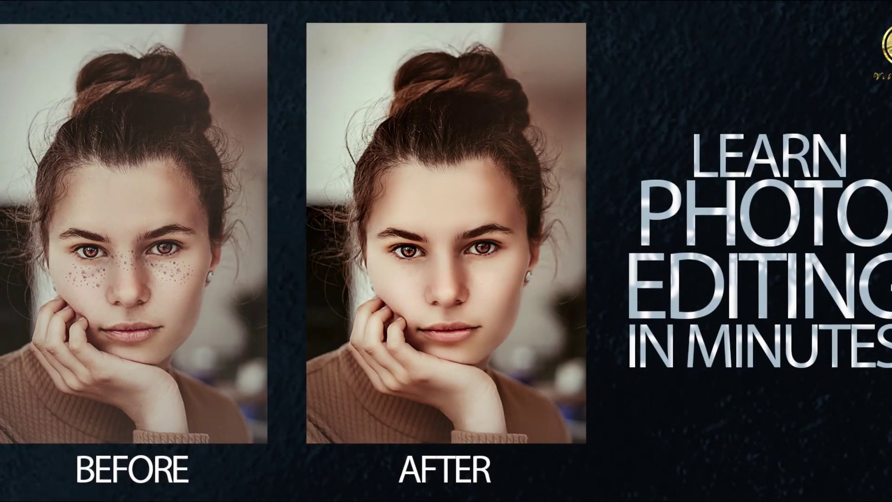